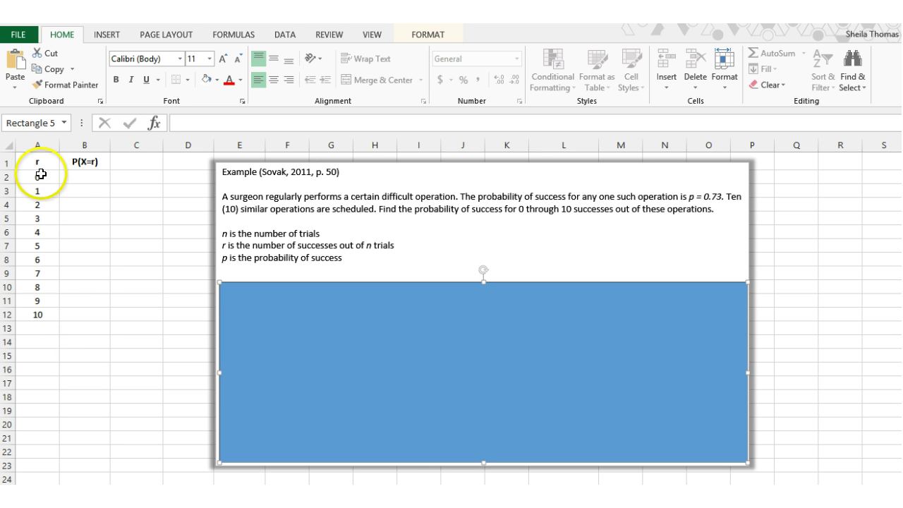
- Clear the r values in A2:A12 and enter 0 in cell A2 as the starting value
drag(41, 174, 40, 315)
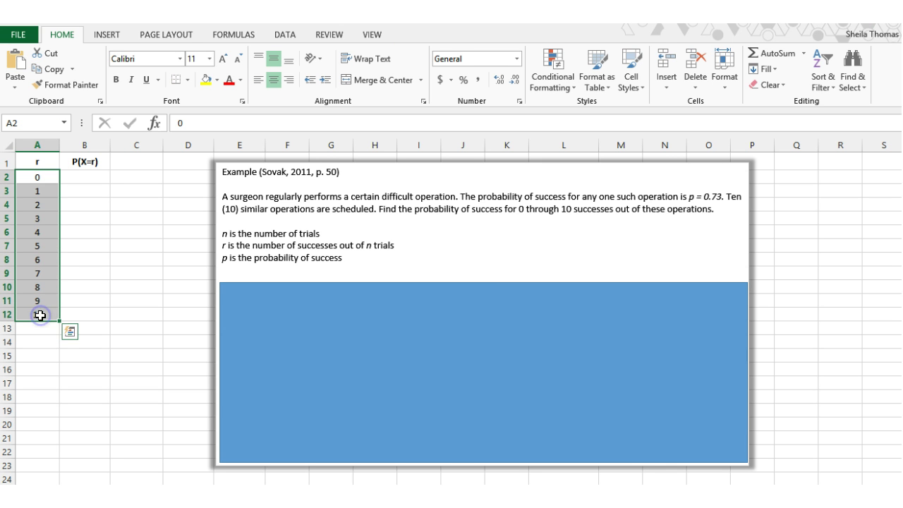
key(Delete)
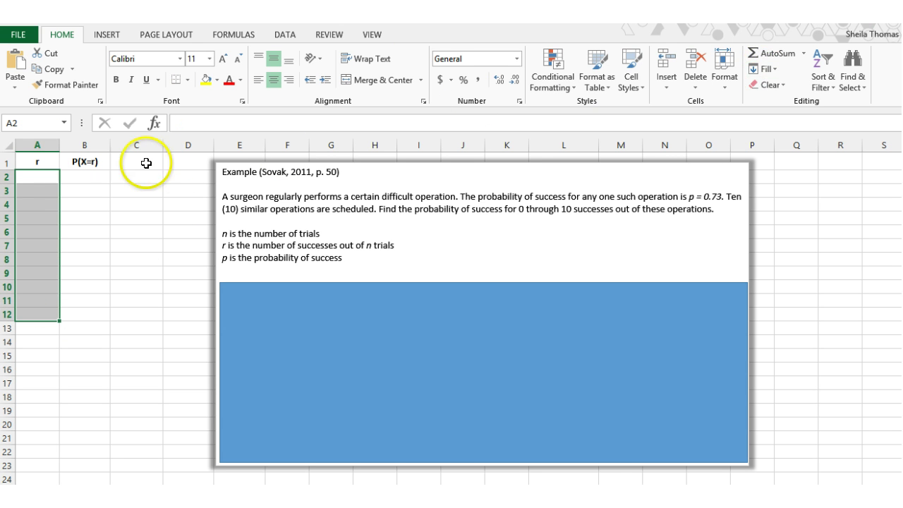
drag(40, 173, 43, 174)
click(43, 175)
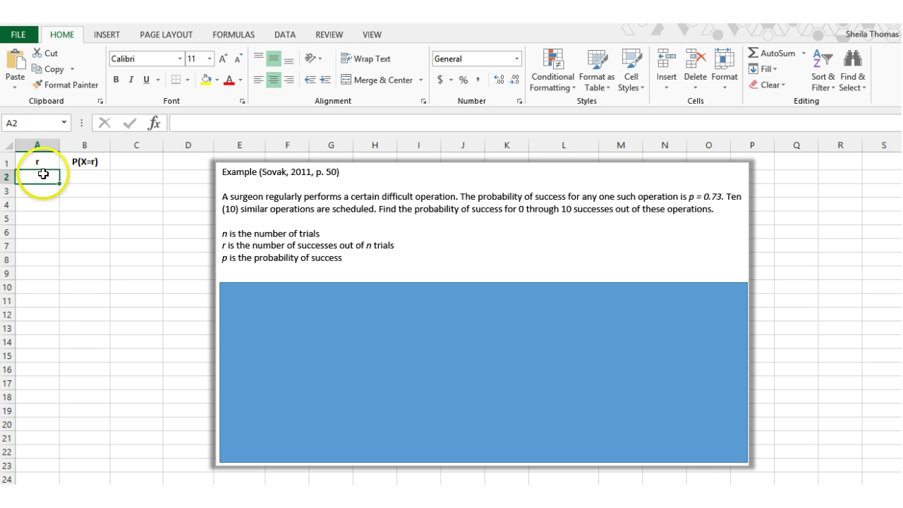
text(0)
key(Return)
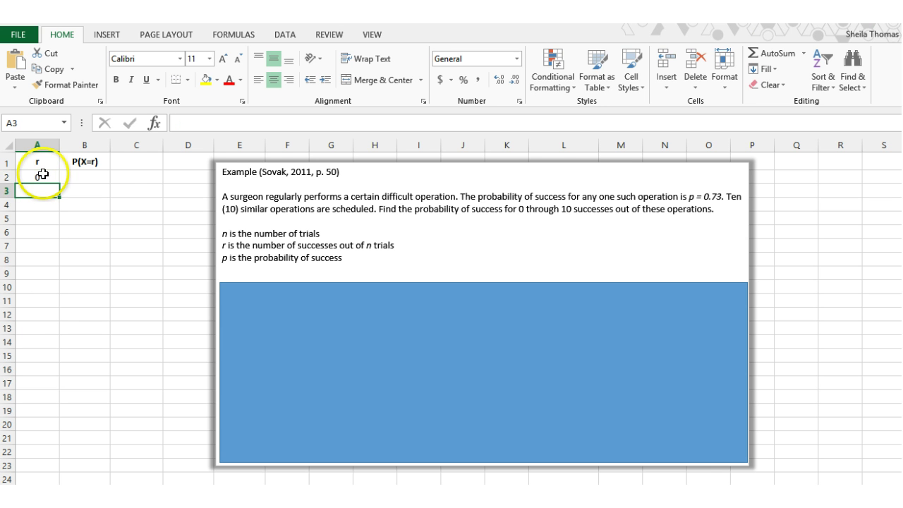
- Fill a linear series down column A from A2 with a step value of 1 and a stop value of 10
click(39, 174)
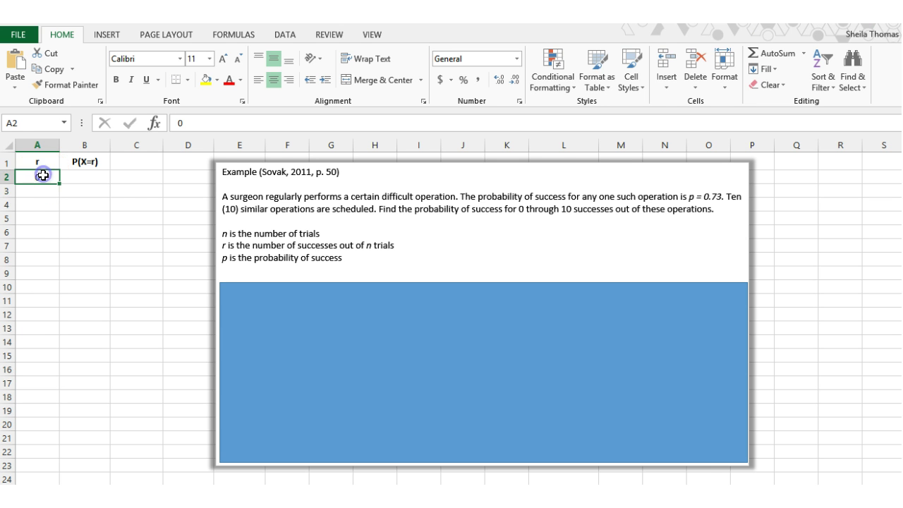
click(774, 69)
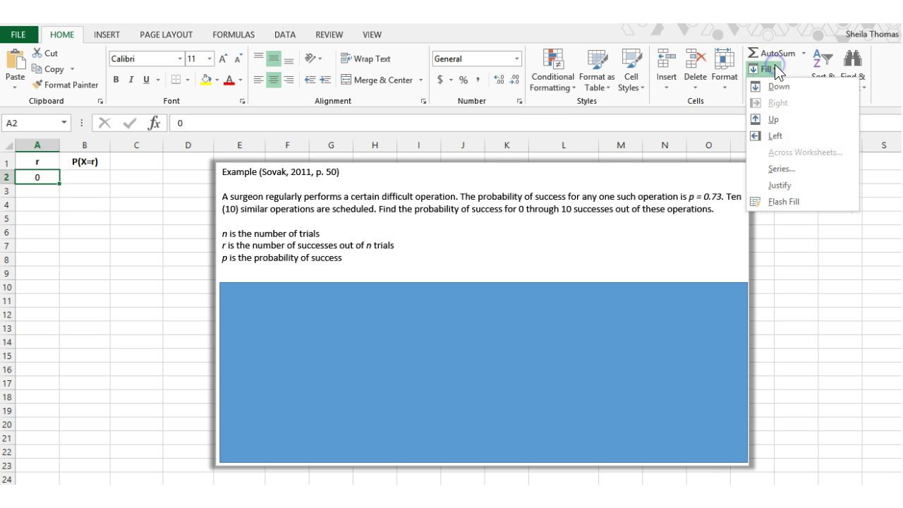
click(781, 169)
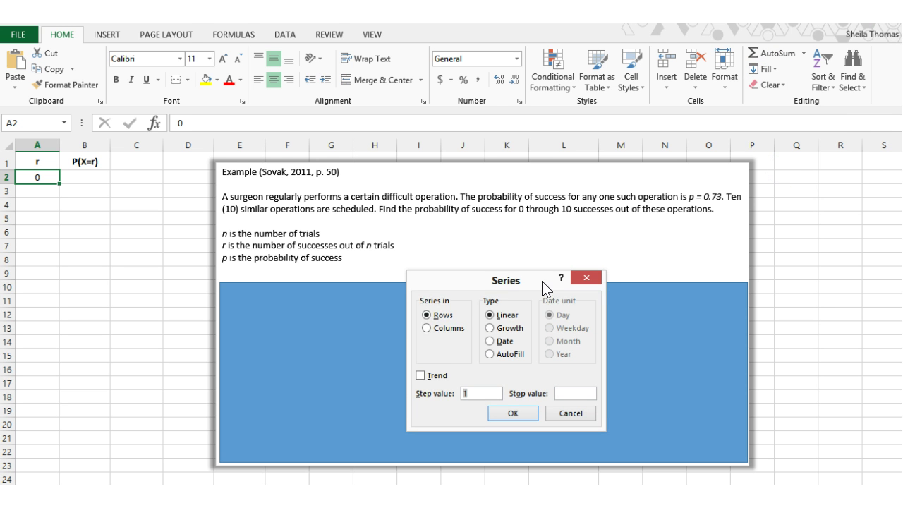
click(426, 328)
click(469, 395)
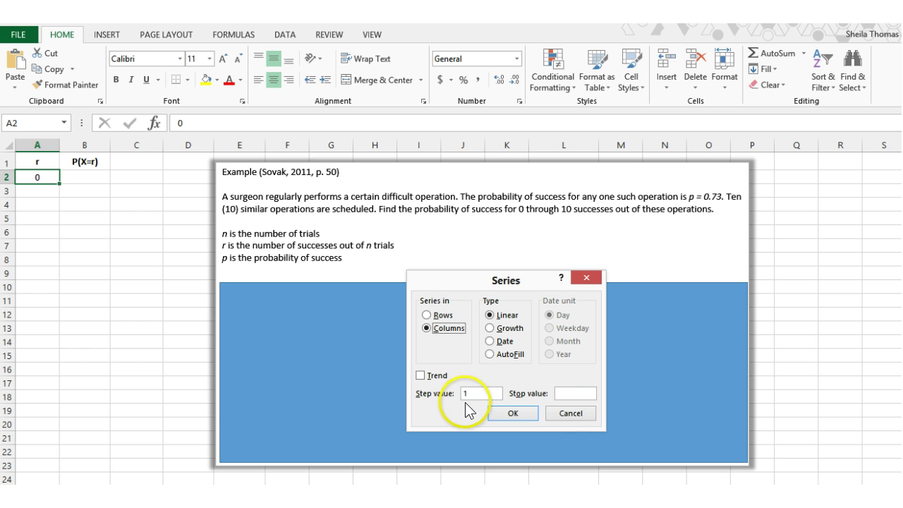
click(569, 393)
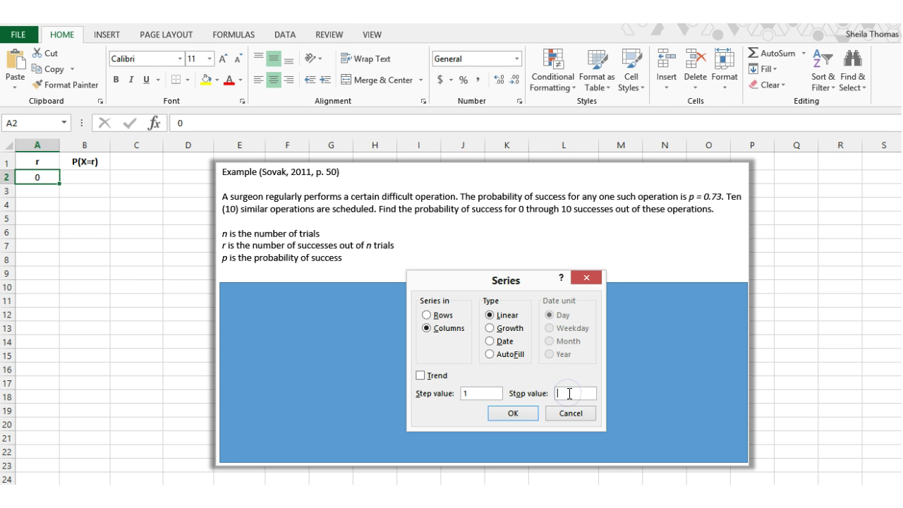
text(10)
click(520, 414)
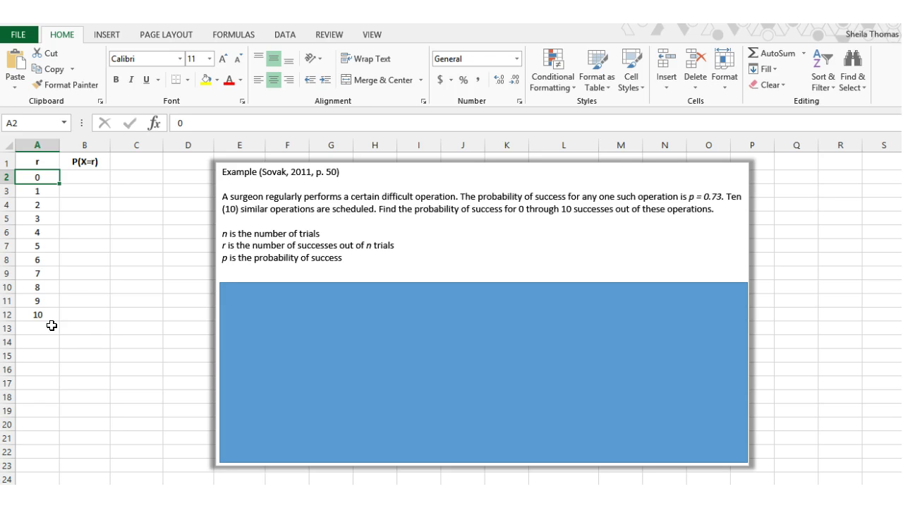
- Start a BINOM.DIST formula in cell B2 with $A2 as the number of successes
click(101, 176)
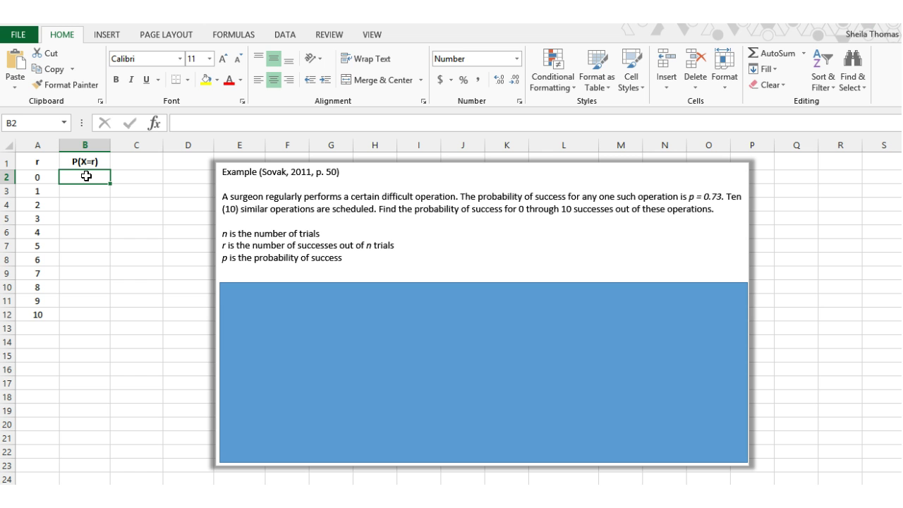
text(=)
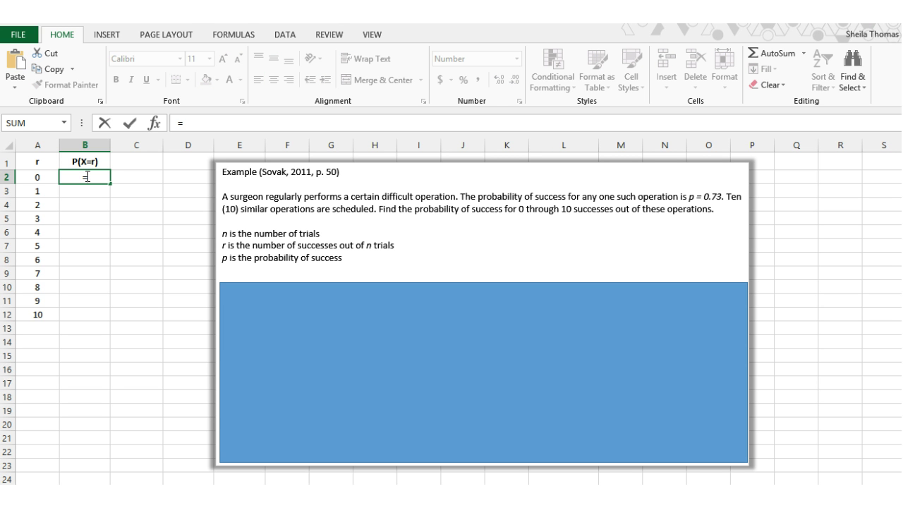
text(bin)
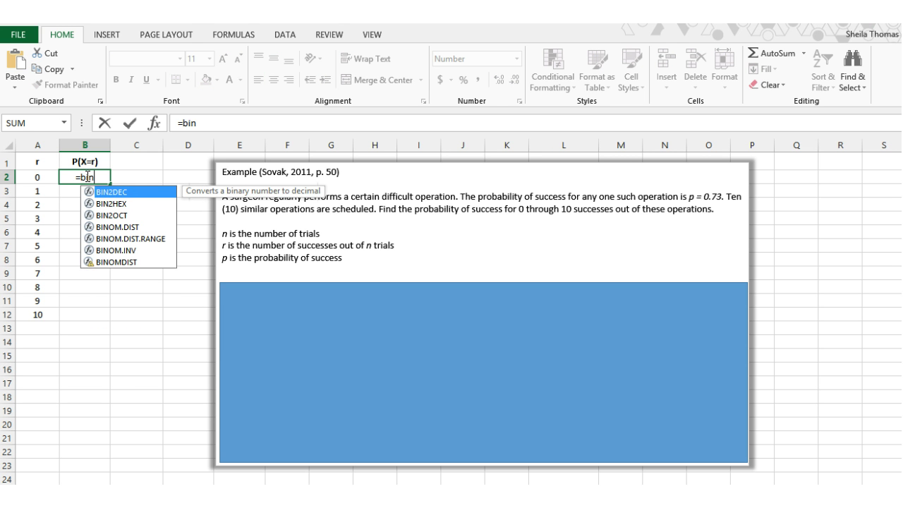
double_click(115, 227)
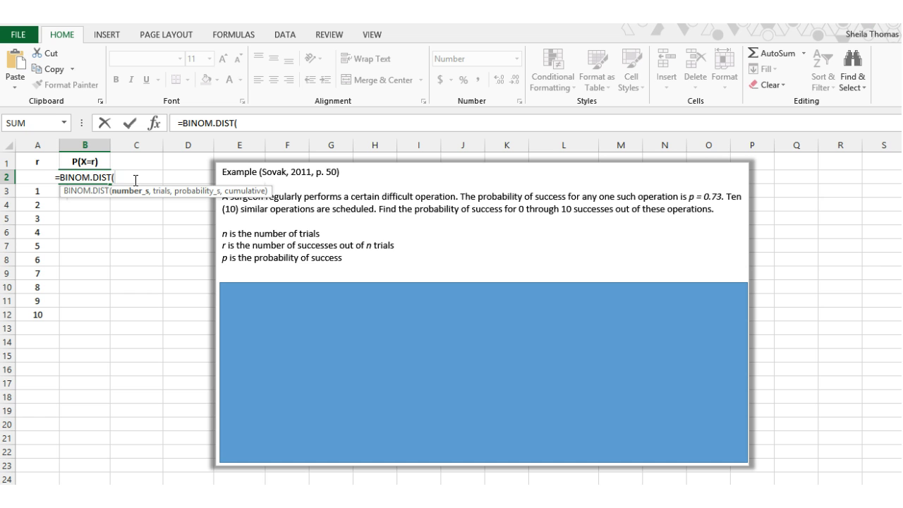
text($a)
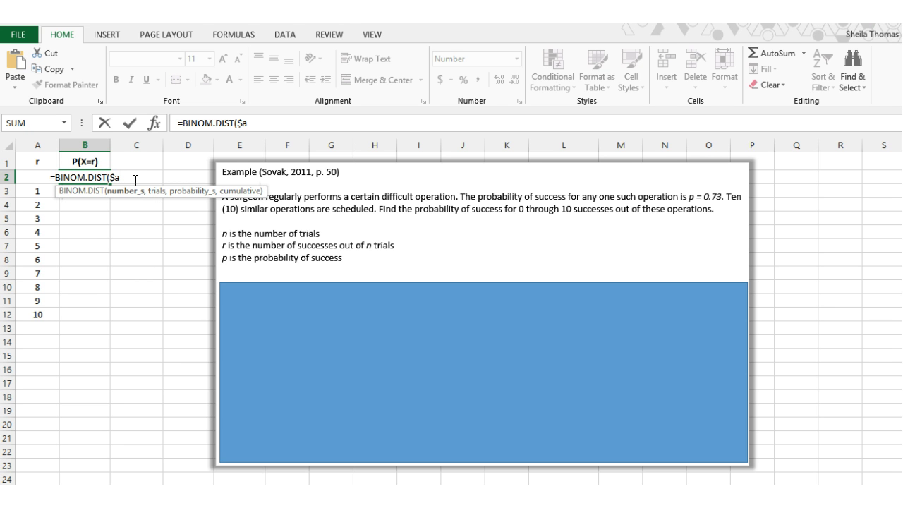
text(2)
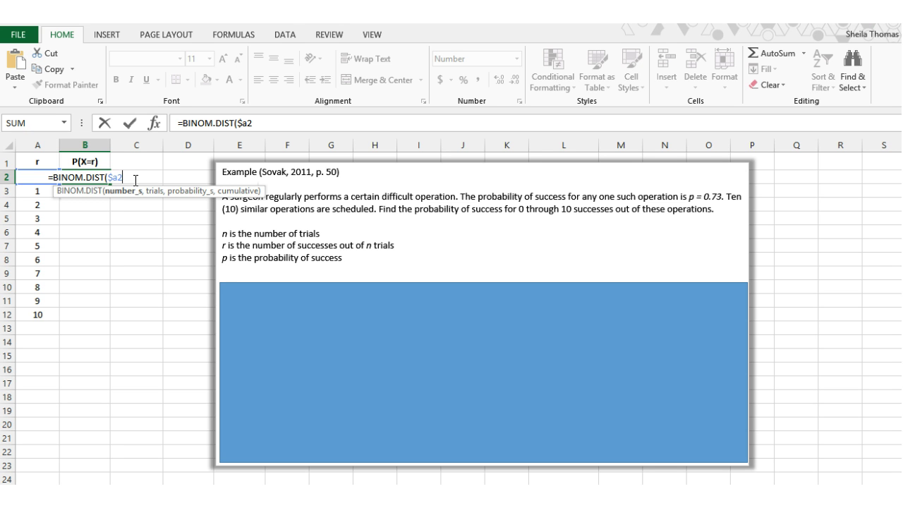
text(,)
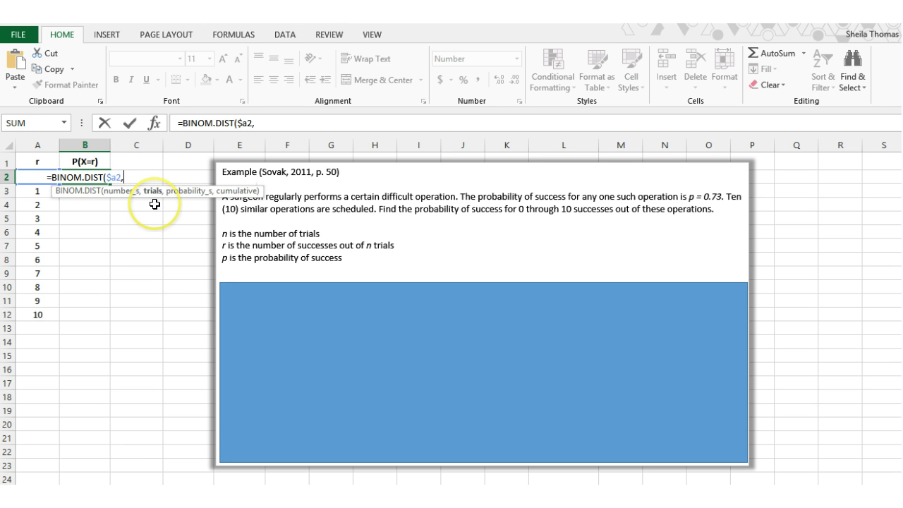
- Complete the B2 formula with 10 trials, a success probability of 0.73 and FALSE for the probability mass function
text(10)
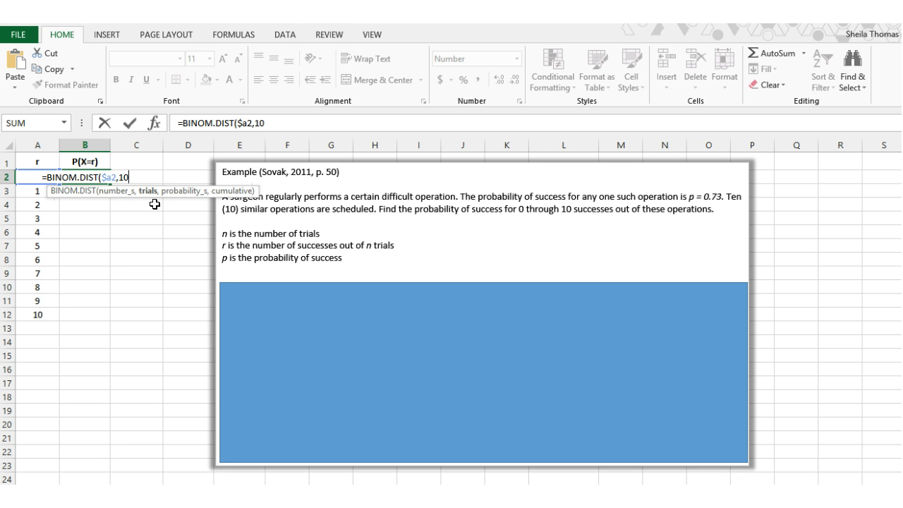
text(,)
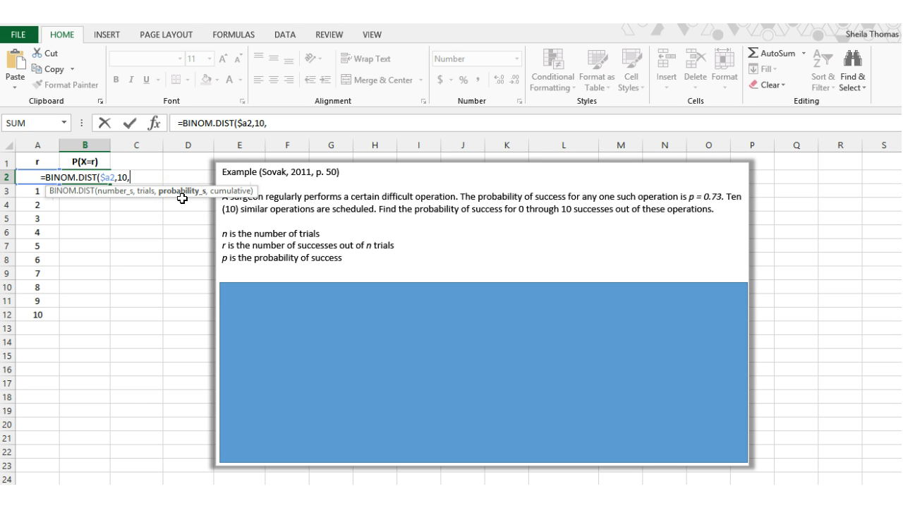
text(0)
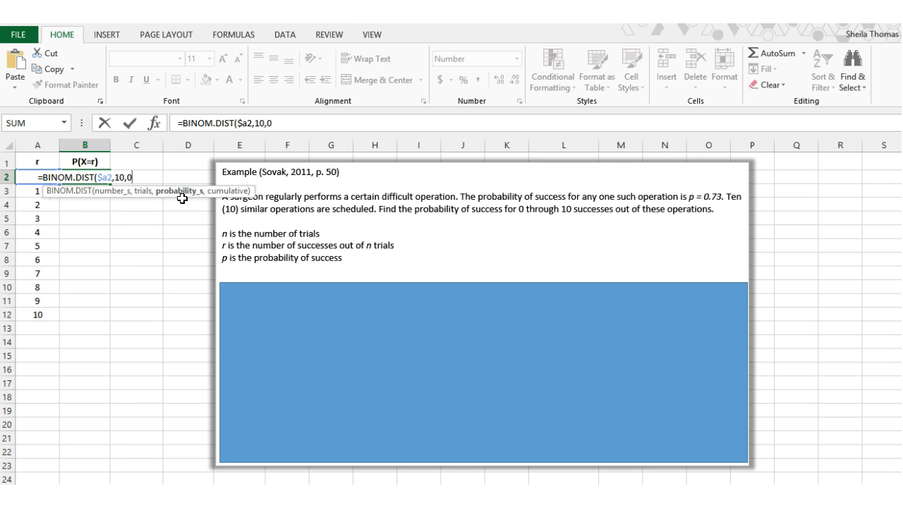
text(.73)
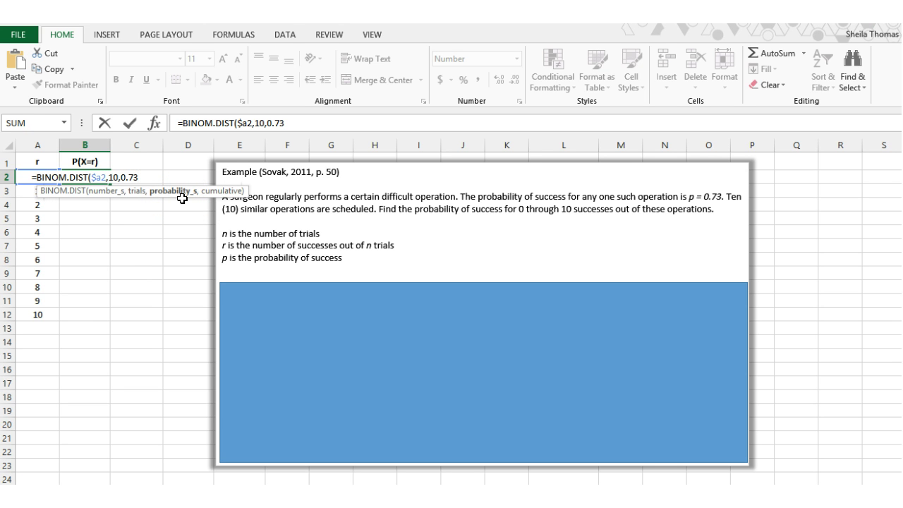
text(,)
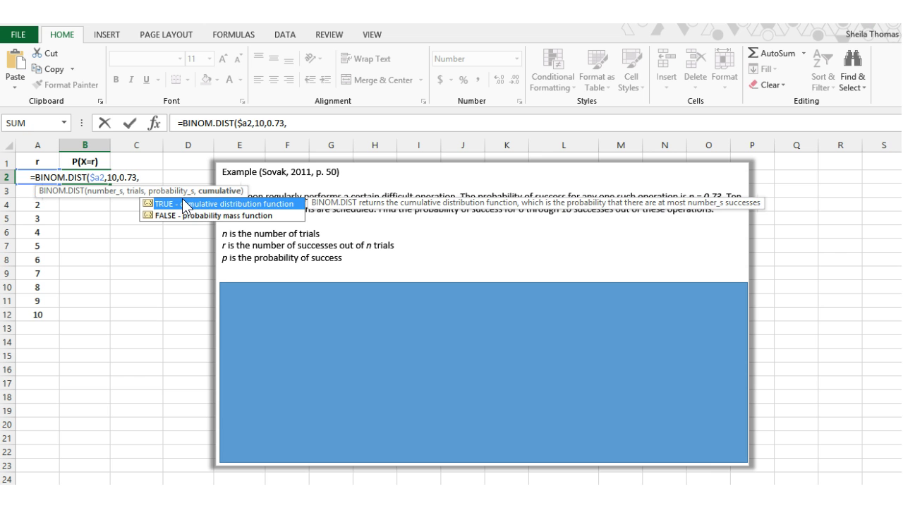
click(218, 196)
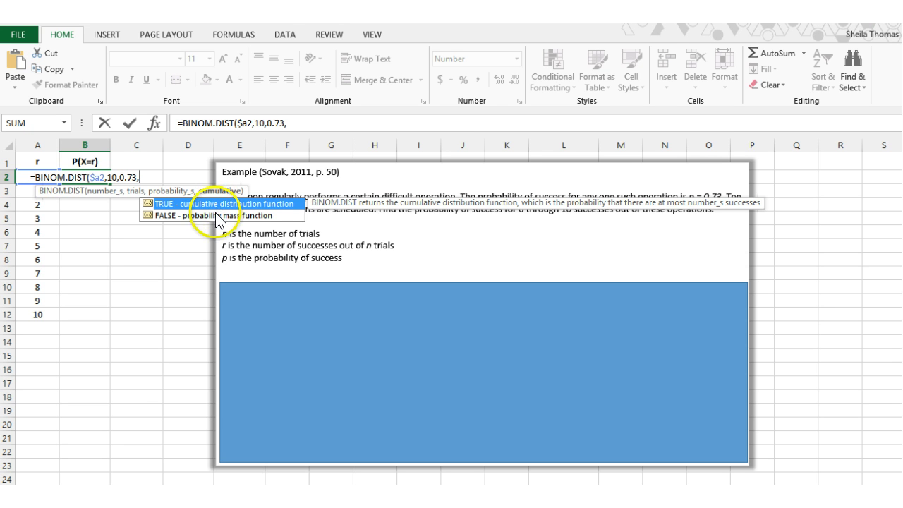
double_click(215, 215)
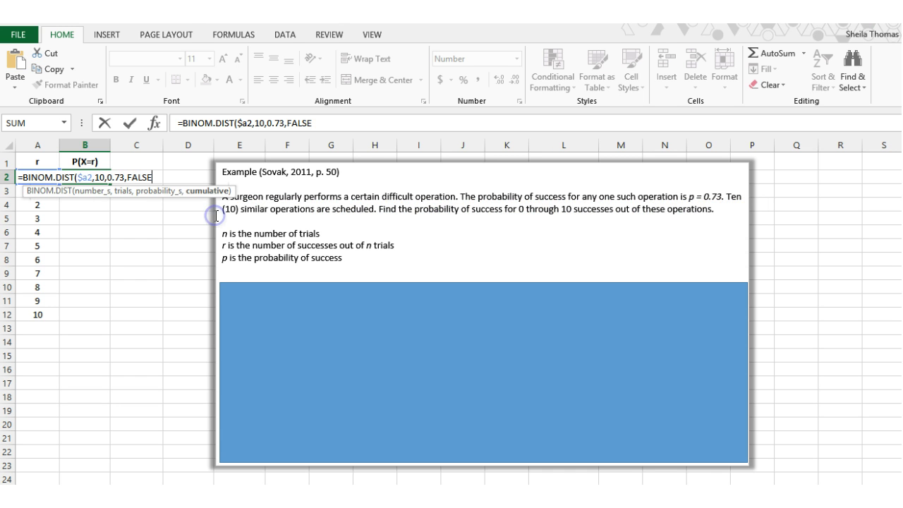
text())
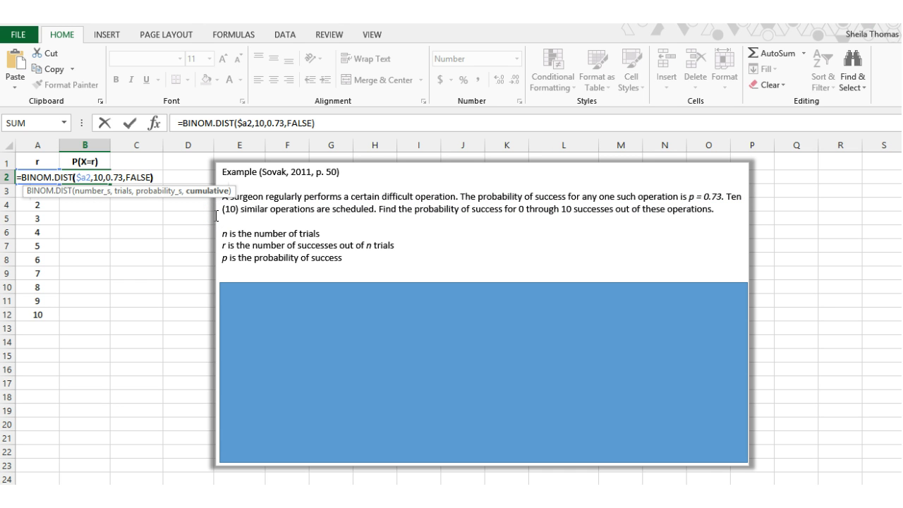
key(Return)
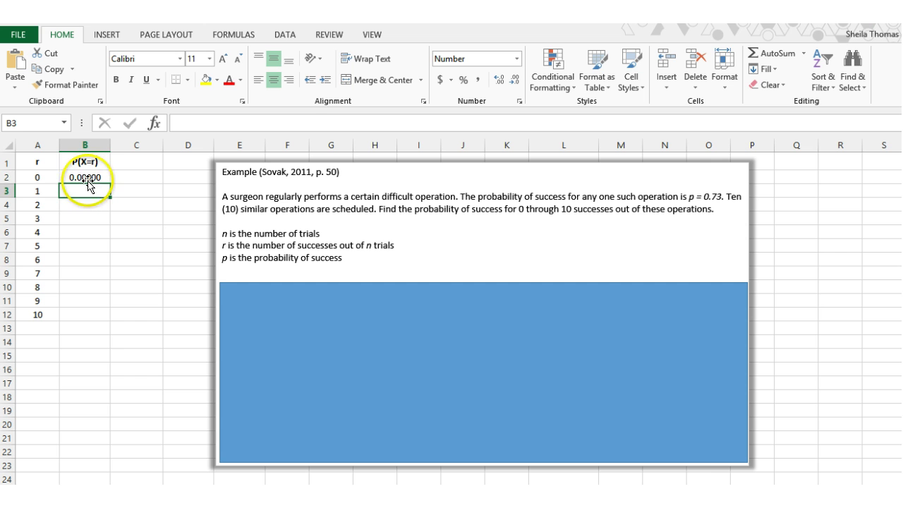
- Copy the BINOM.DIST formula from B2 down through B12
click(91, 178)
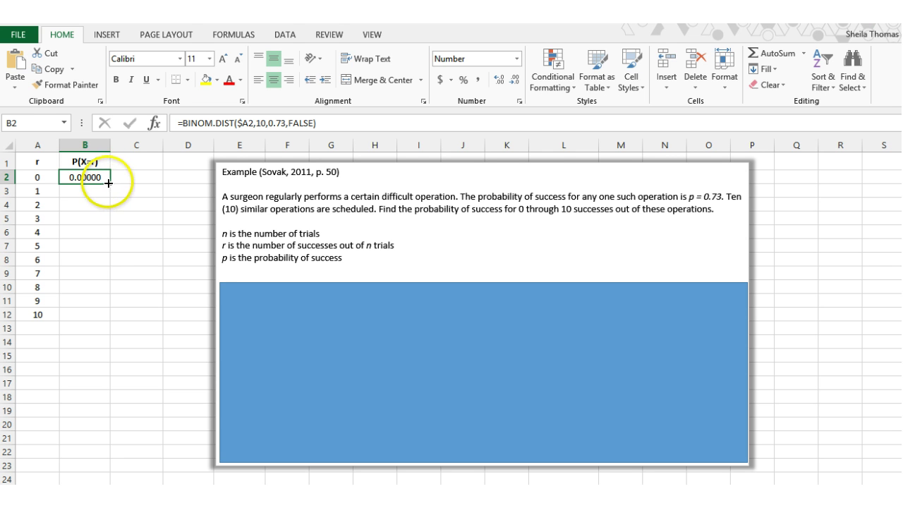
drag(109, 182, 98, 321)
click(99, 343)
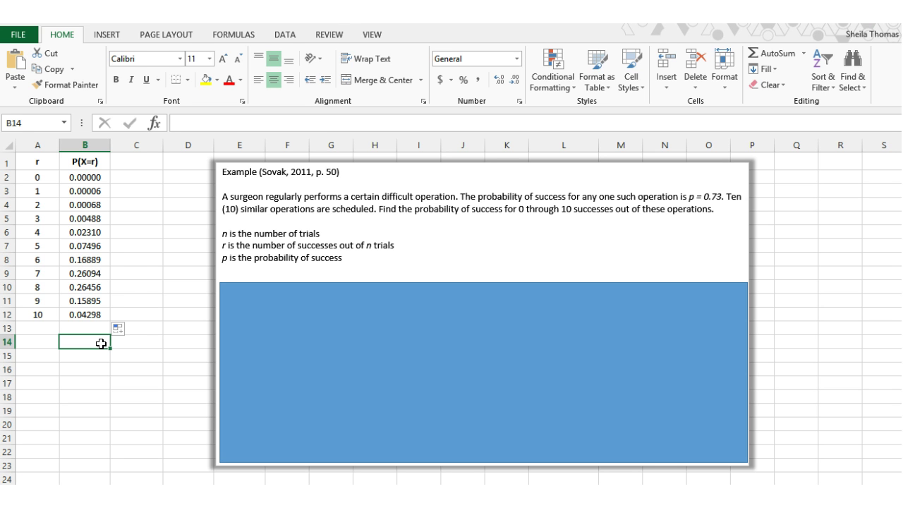
- Examine the copied formulas in column B to check how the r reference changes from row to row
click(97, 177)
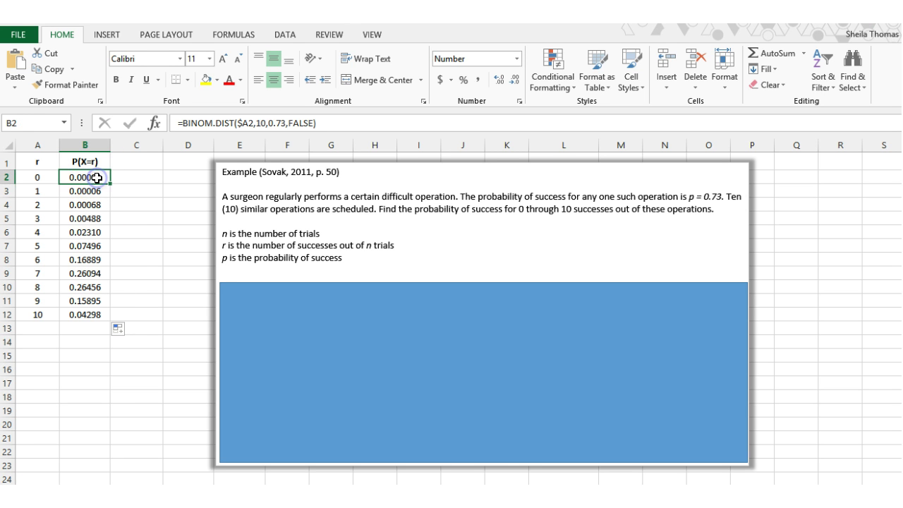
click(94, 191)
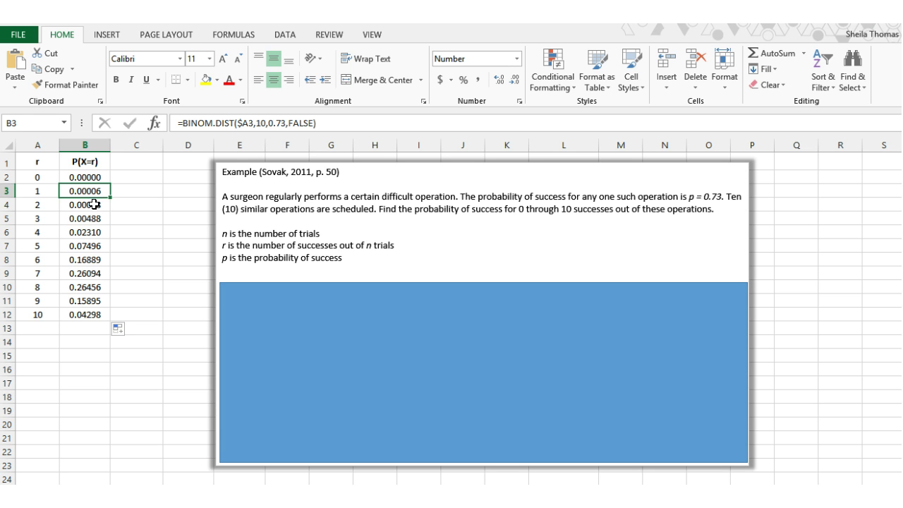
click(95, 204)
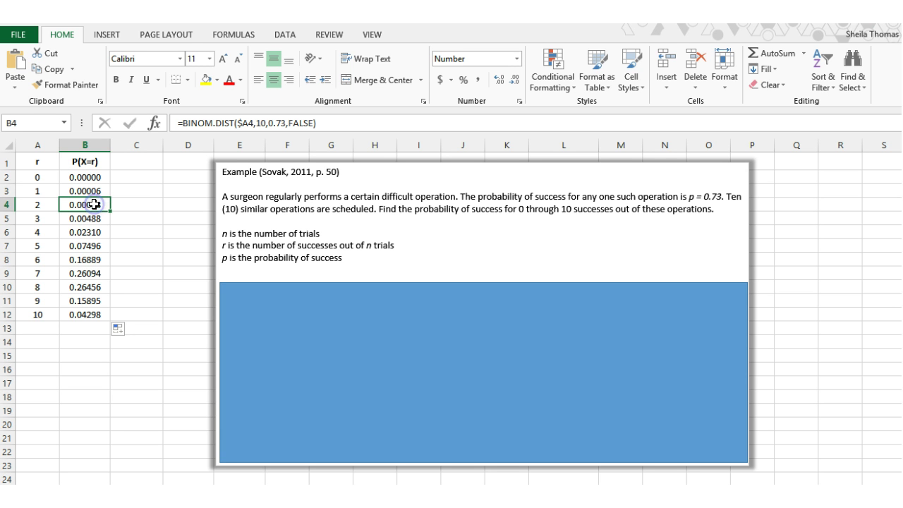
click(100, 247)
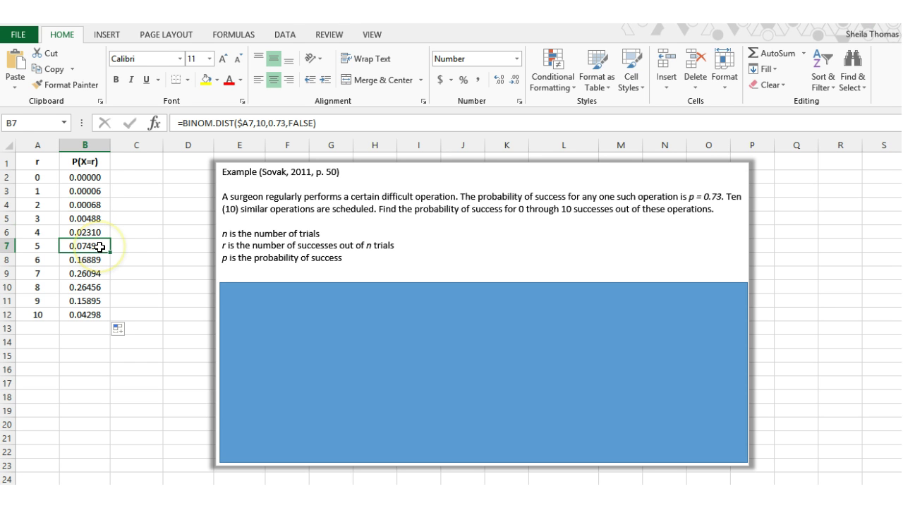
key(Down)
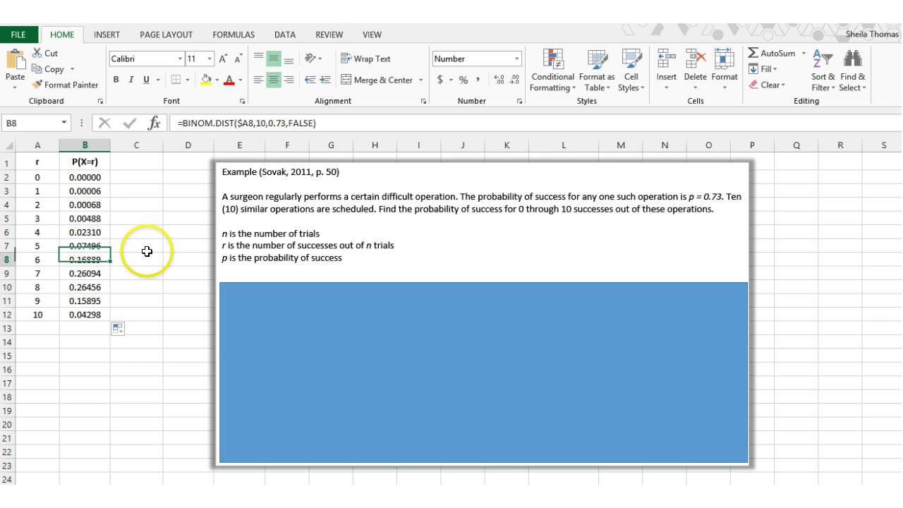
key(Down)
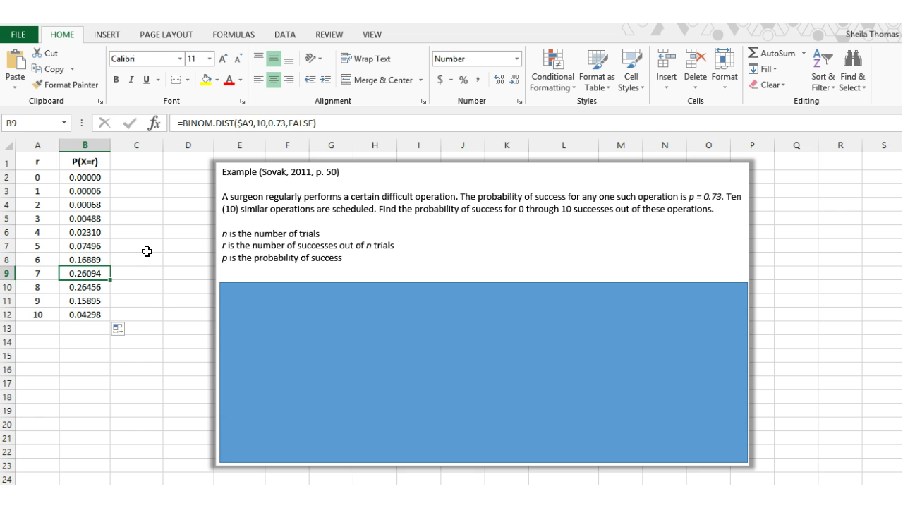
key(Down)
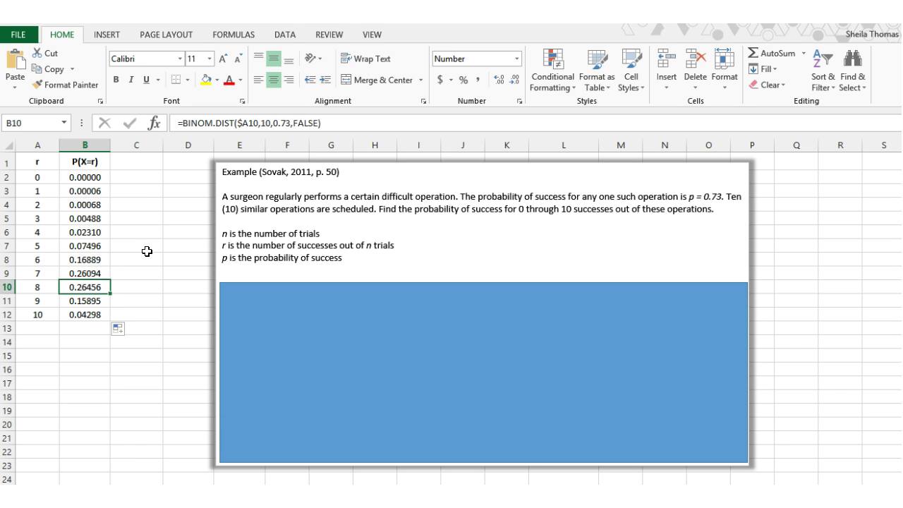
- Check the copied formulas down to B12, and shrink the blue rectangle from above to uncover answers a) through d)
key(Down)
key(Down)
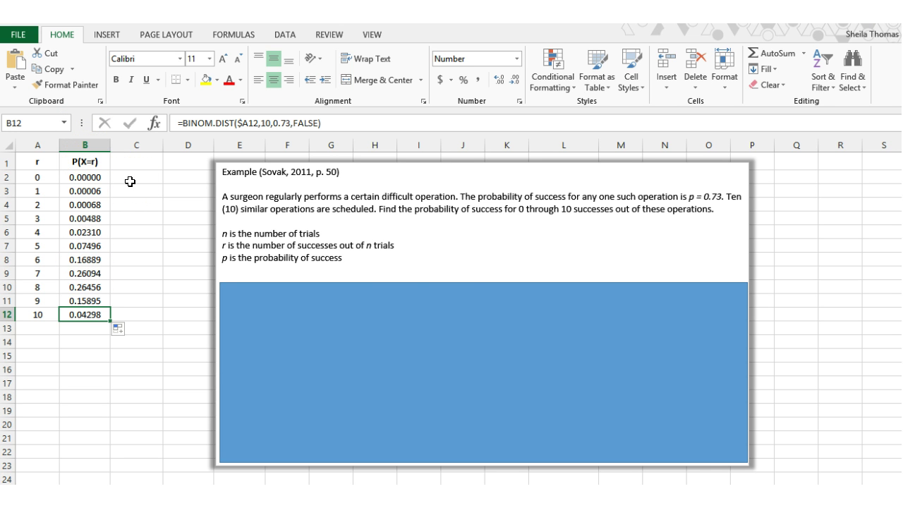
click(448, 284)
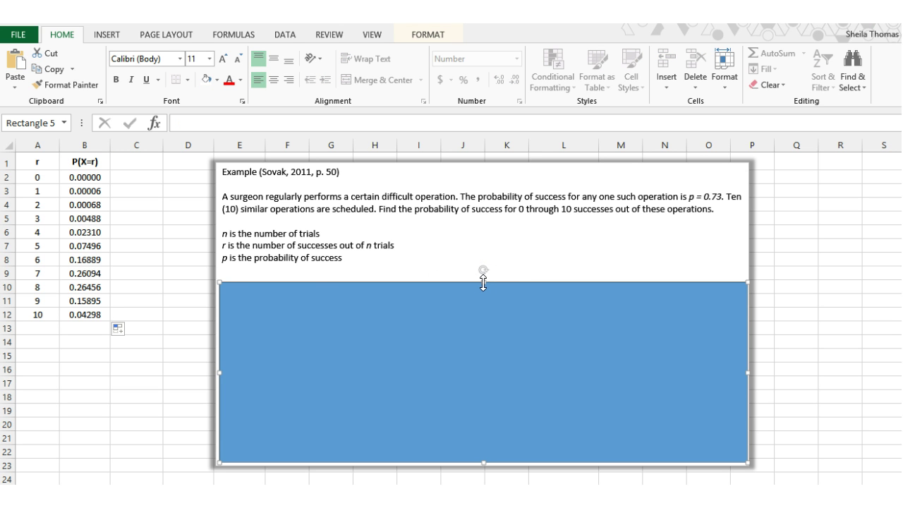
drag(483, 282, 484, 300)
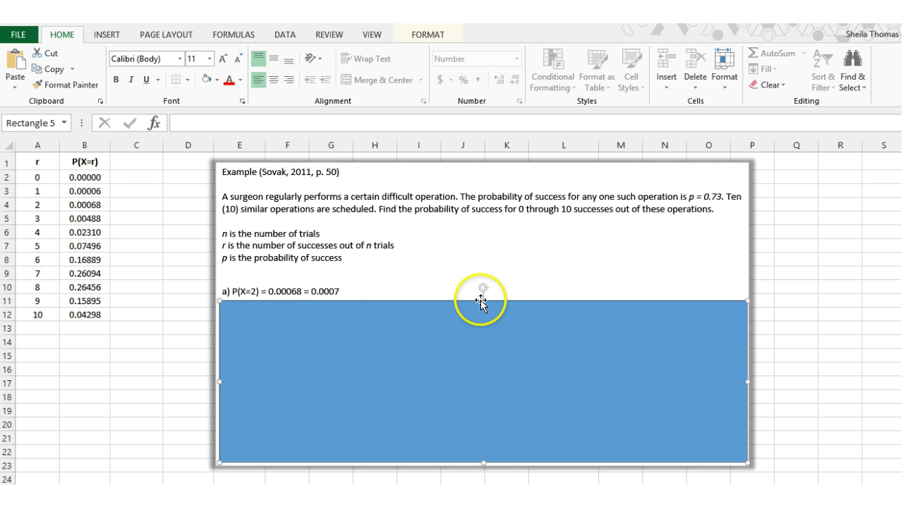
drag(484, 300, 482, 325)
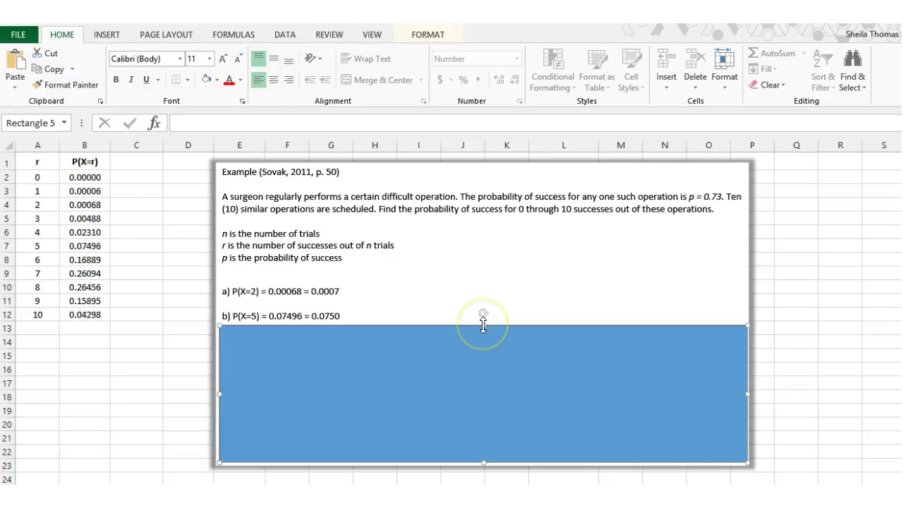
drag(483, 323, 484, 350)
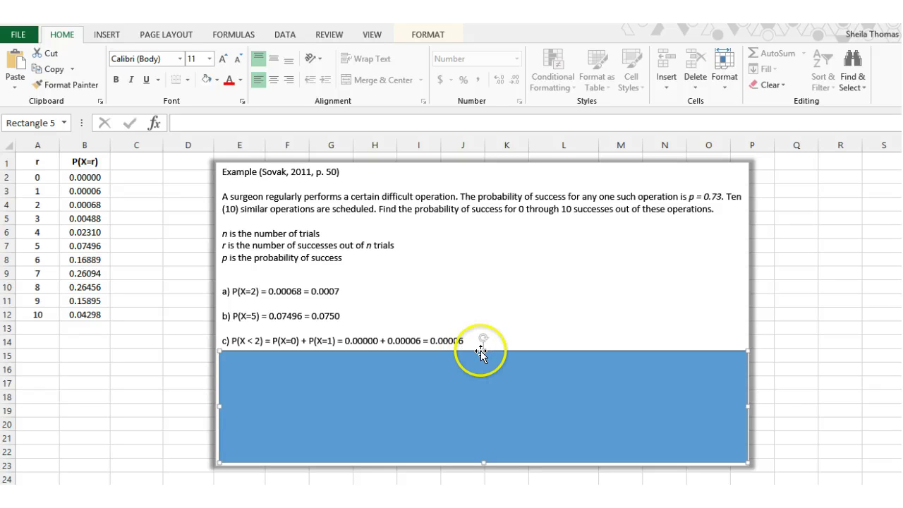
drag(483, 351, 486, 371)
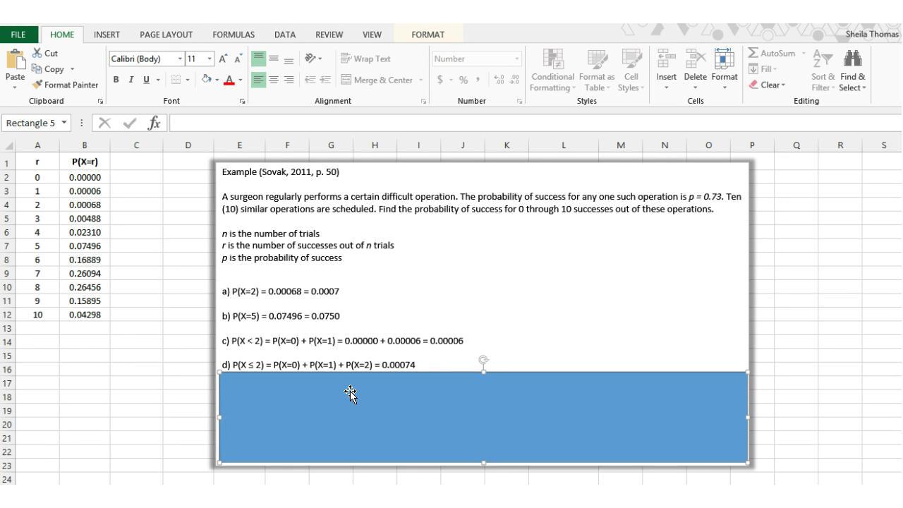
- Highlight B2:B4, the probabilities that are added together for P(X ≤ 2)
click(92, 179)
drag(92, 179, 94, 201)
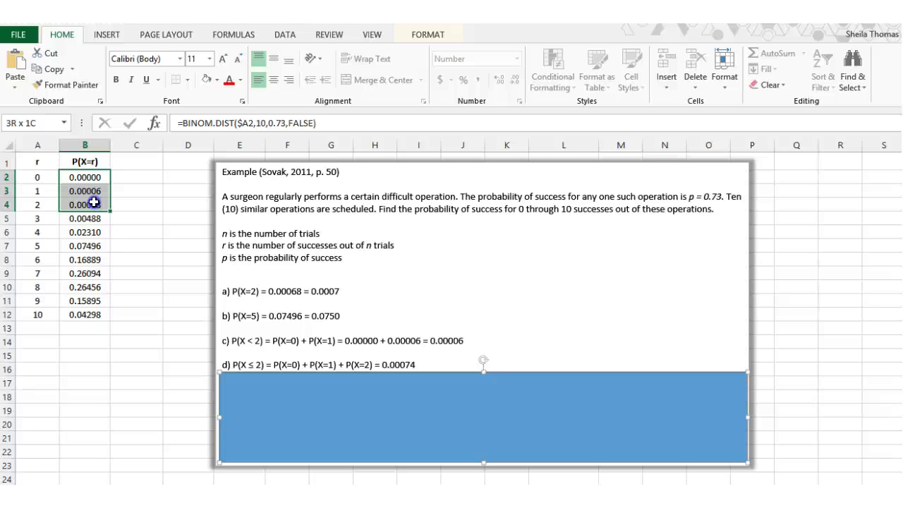
drag(93, 202, 95, 204)
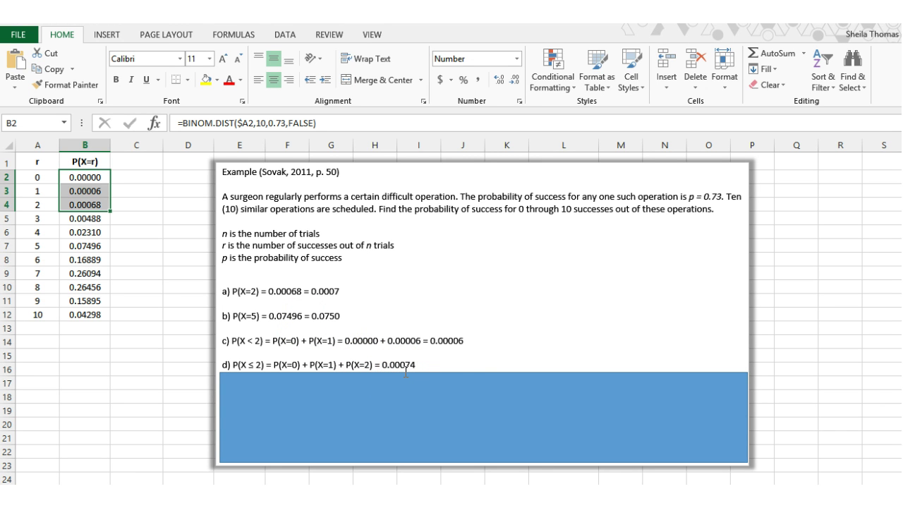
- Shrink the blue rectangle to uncover answer e), and highlight B5:B12, the probabilities added for P(X > 2)
click(457, 377)
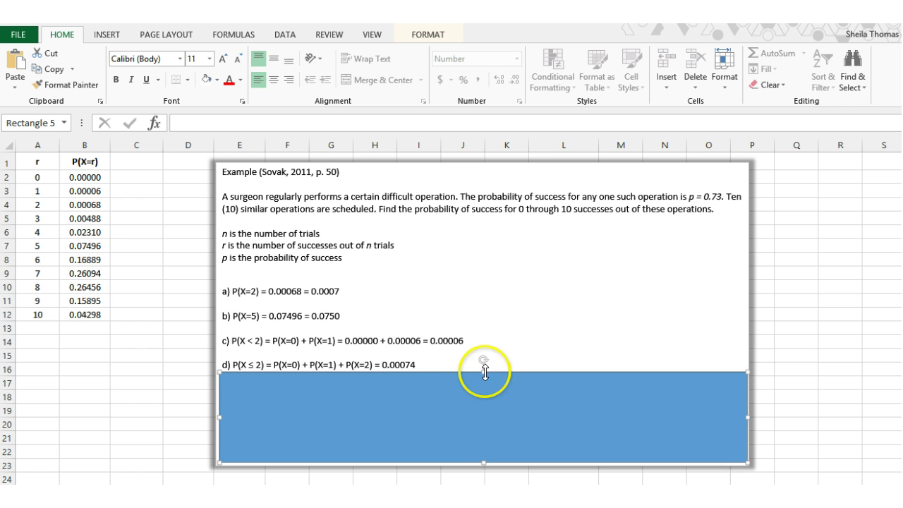
drag(483, 372, 484, 397)
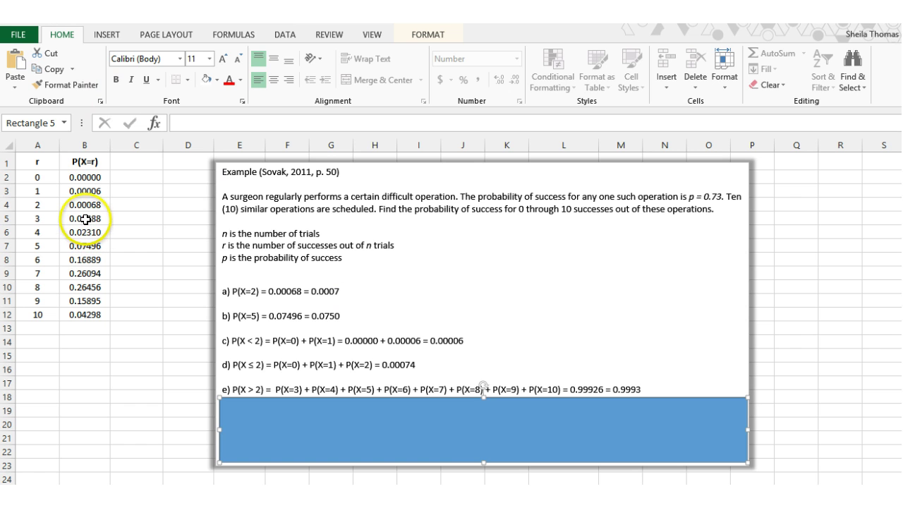
drag(85, 218, 89, 310)
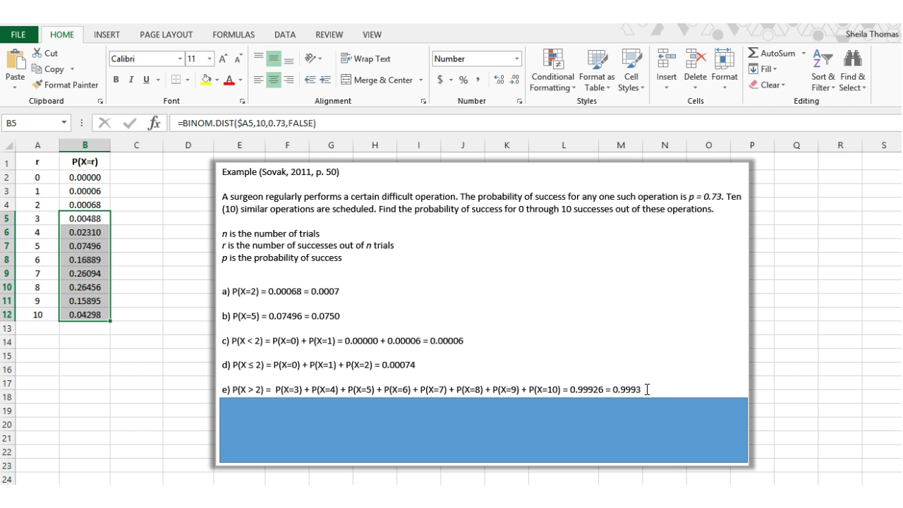
- Shrink the blue rectangle to uncover answer f), and highlight B4:B12, the probabilities added for P(X ≥ 2)
click(478, 405)
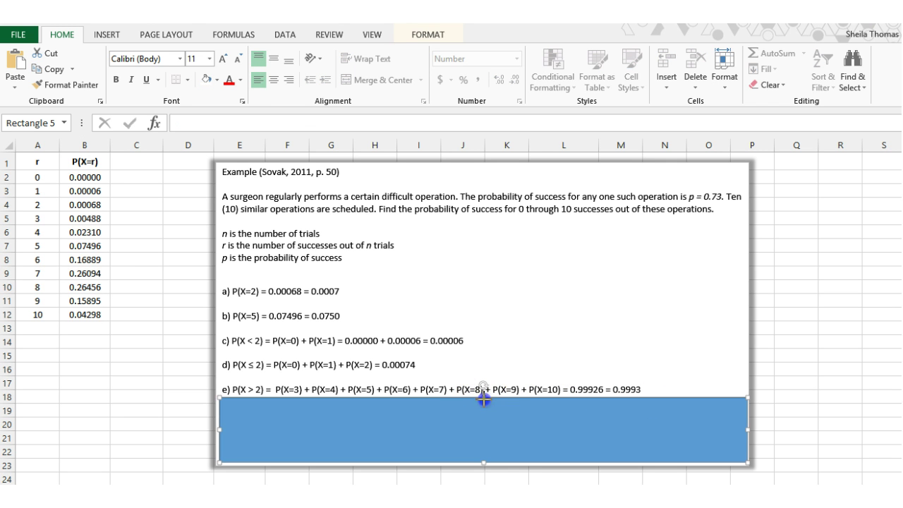
drag(483, 398, 481, 438)
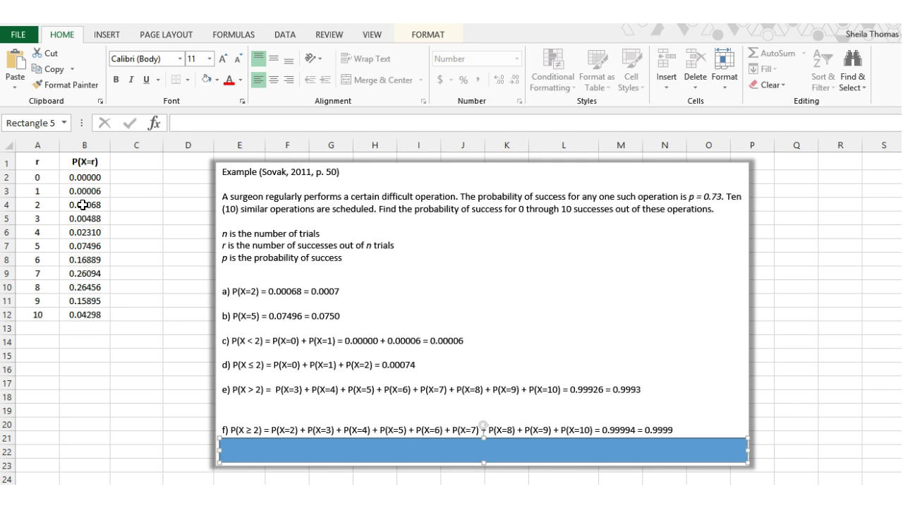
drag(83, 204, 85, 318)
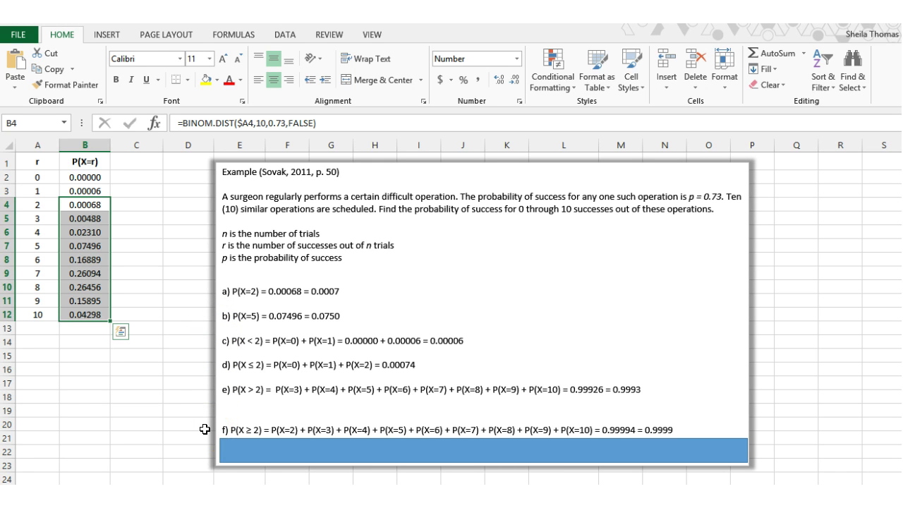
- Delete the blue rectangle covering the lower part of the example text box
click(718, 441)
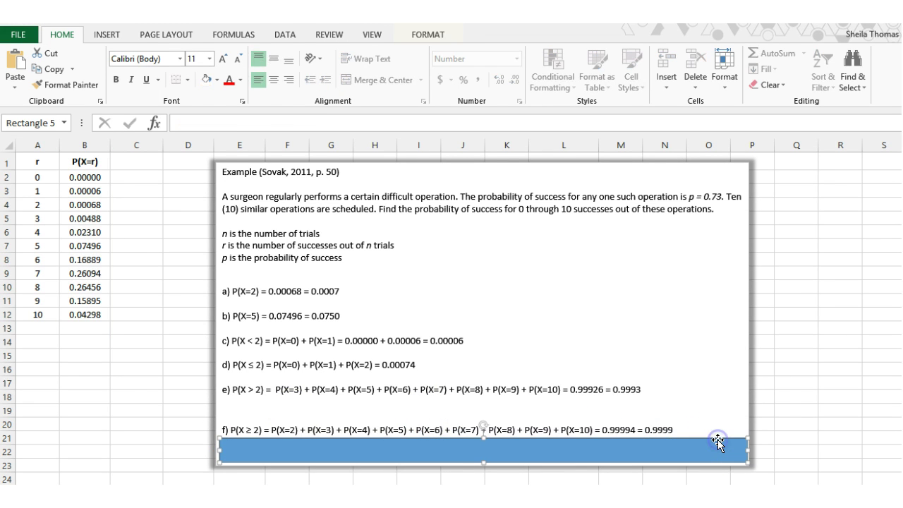
key(Delete)
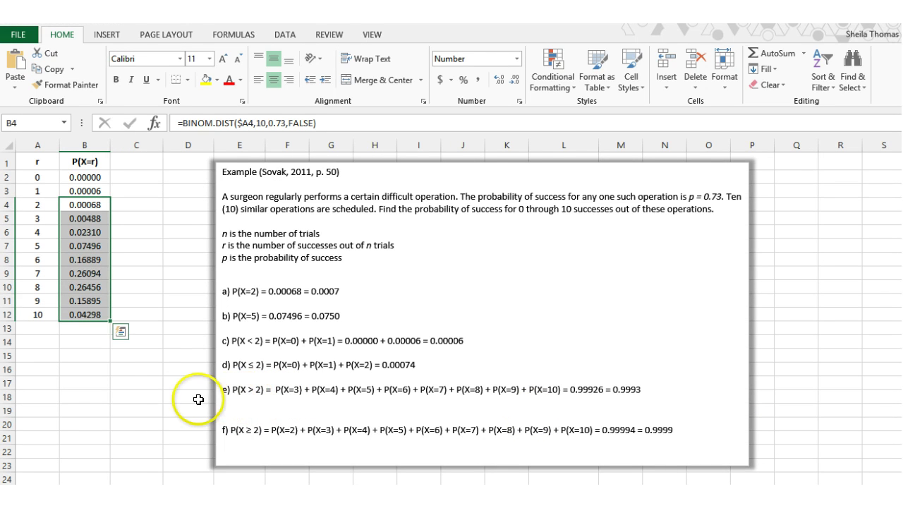
click(155, 397)
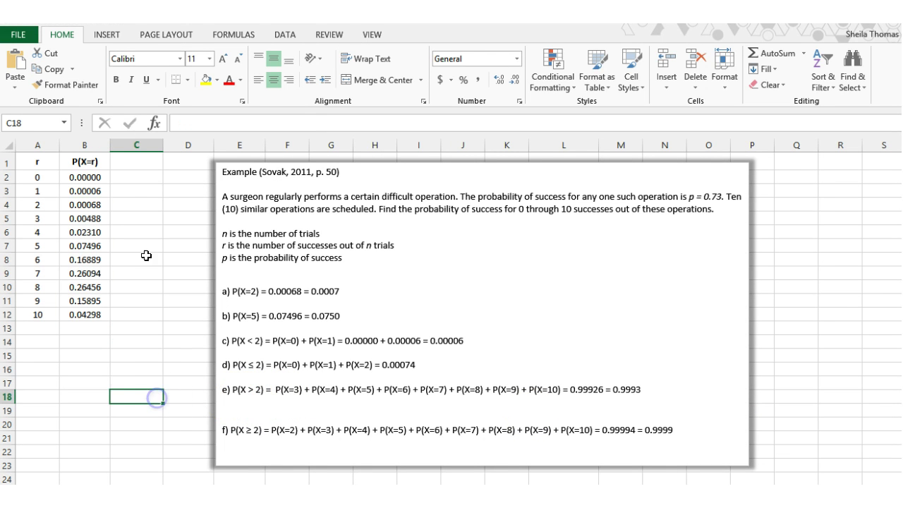
- Enter the column header P(X≤r) in C1, inserting the less-than-or-equal sign as a symbol
click(145, 162)
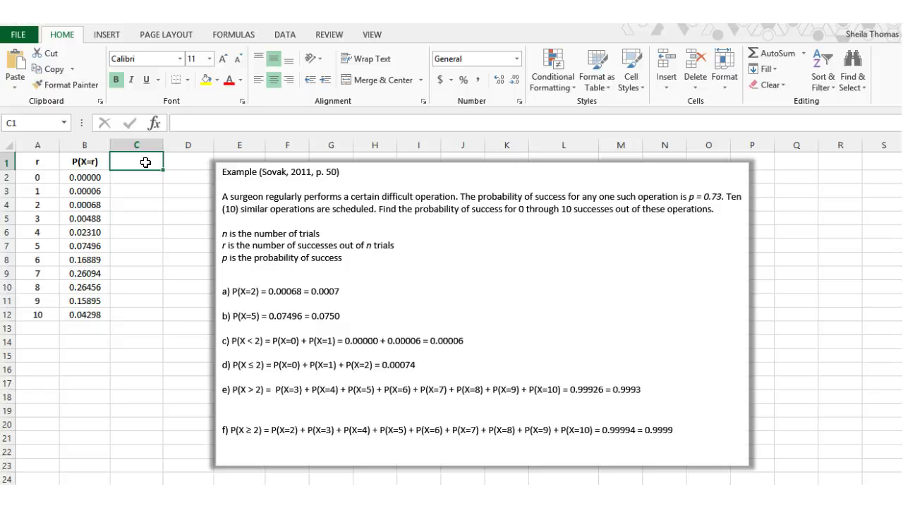
text(P)
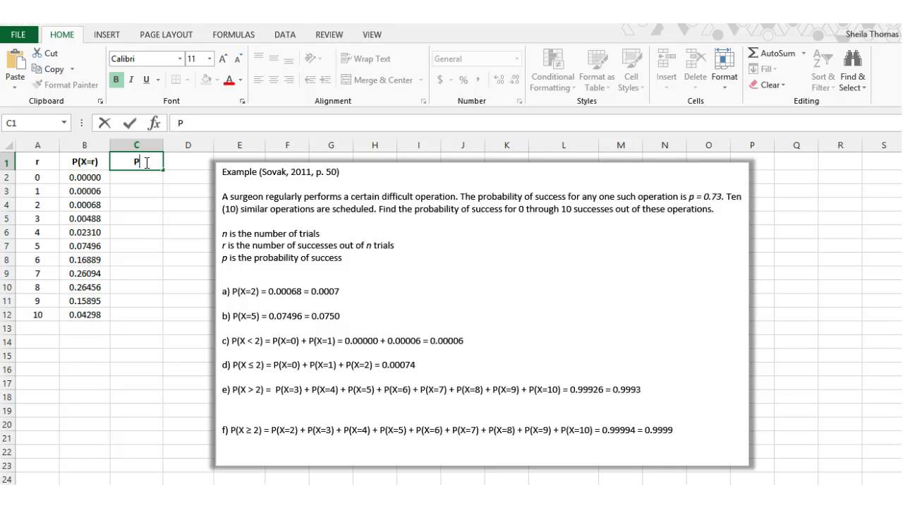
text((X)
click(107, 34)
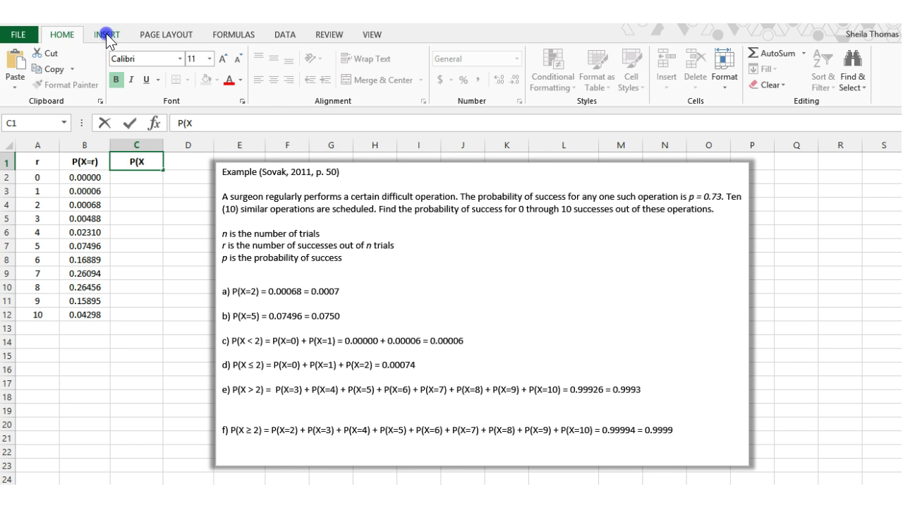
click(849, 70)
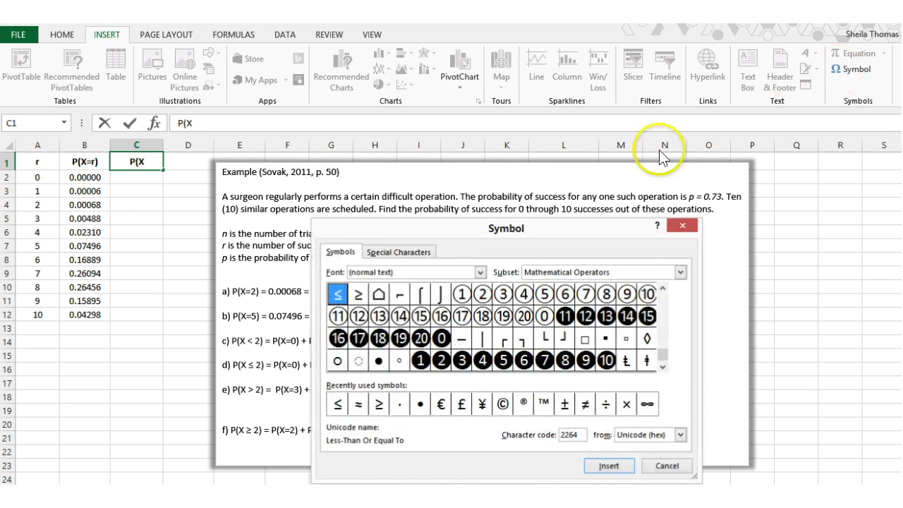
click(338, 405)
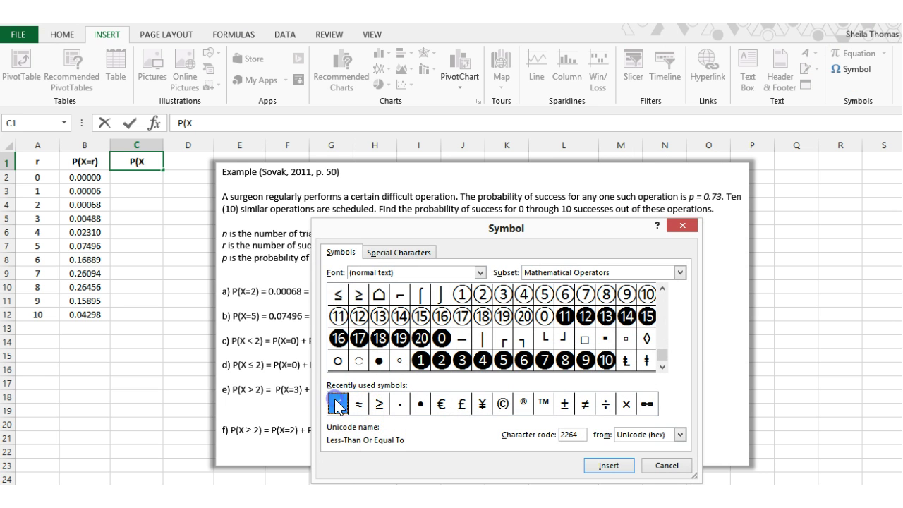
click(611, 466)
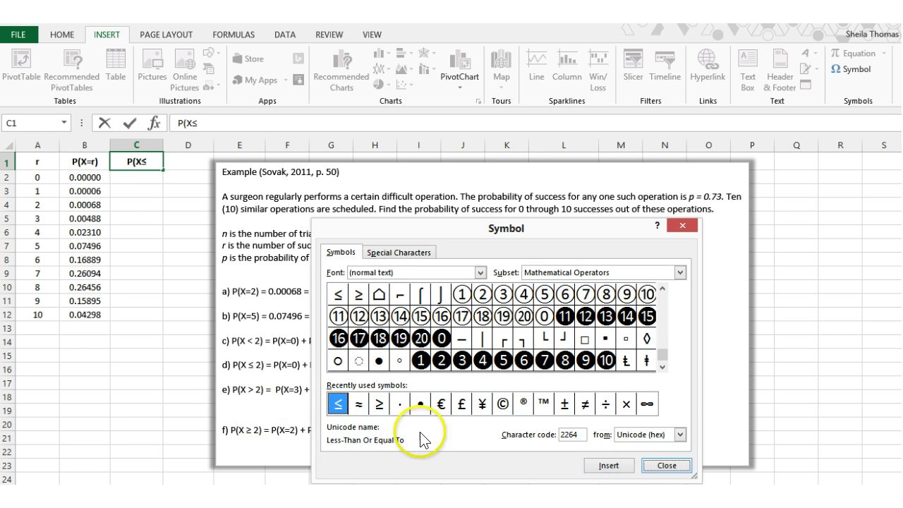
click(676, 467)
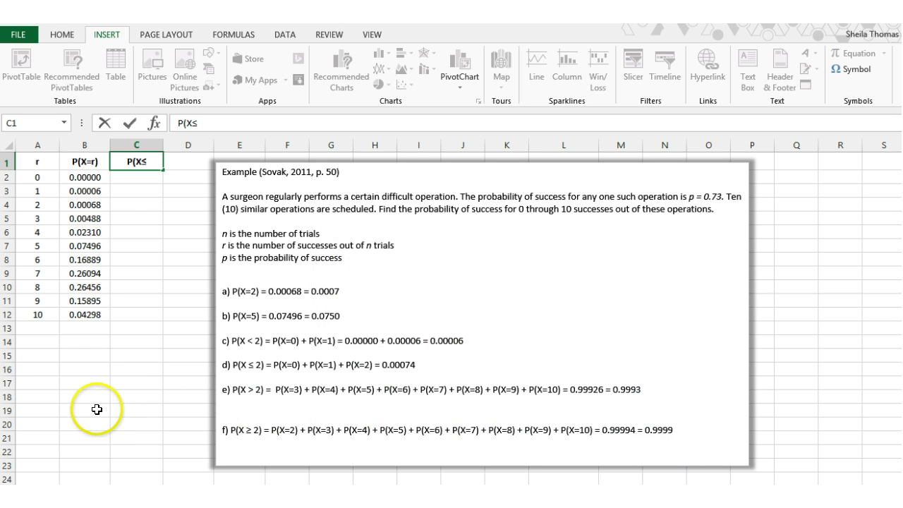
text(r))
click(105, 412)
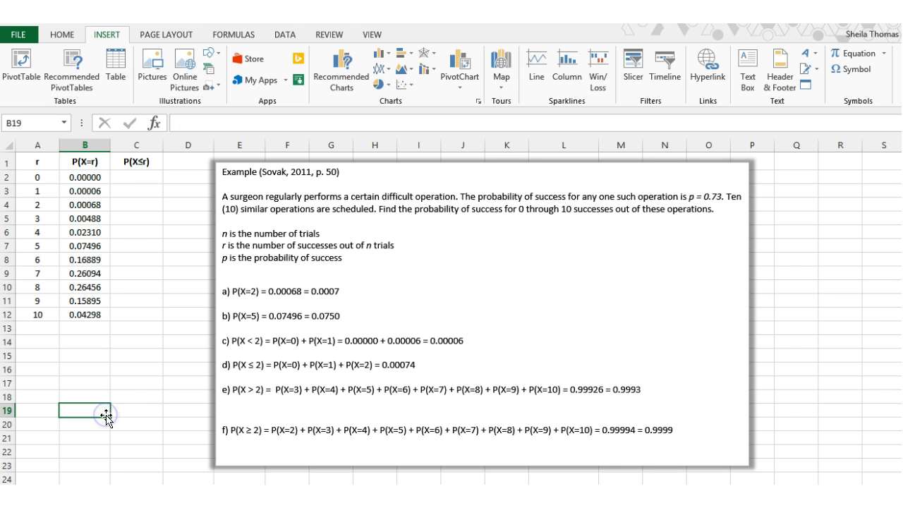
- Enter the cumulative binomial formula =BINOM.DIST($A2,10,0.73,TRUE) in C2
click(148, 177)
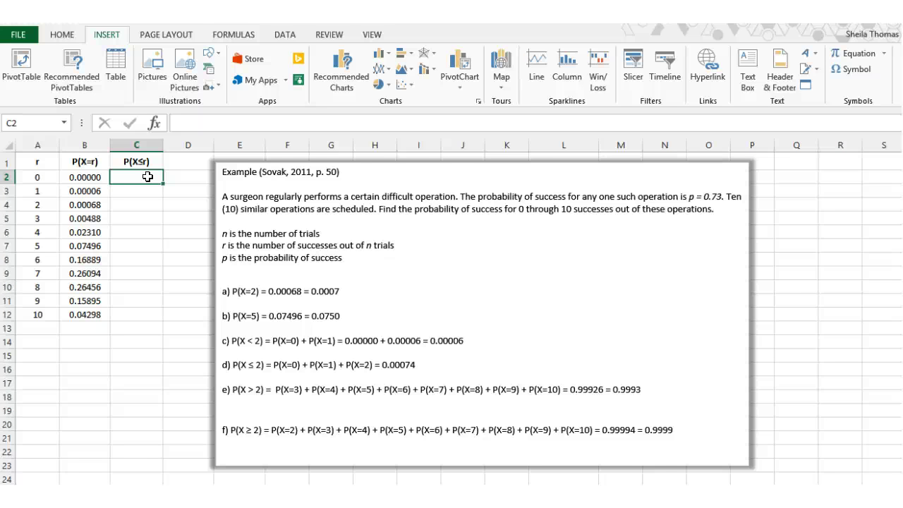
text(=bin)
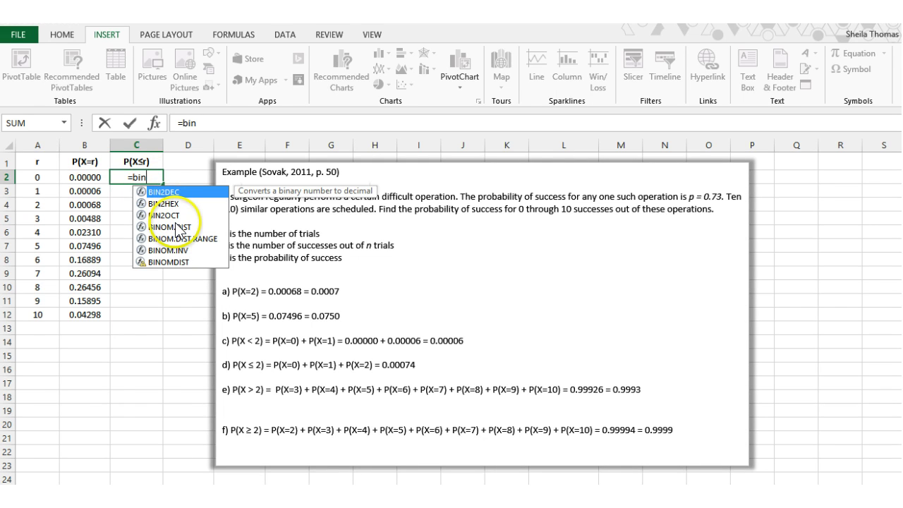
double_click(176, 227)
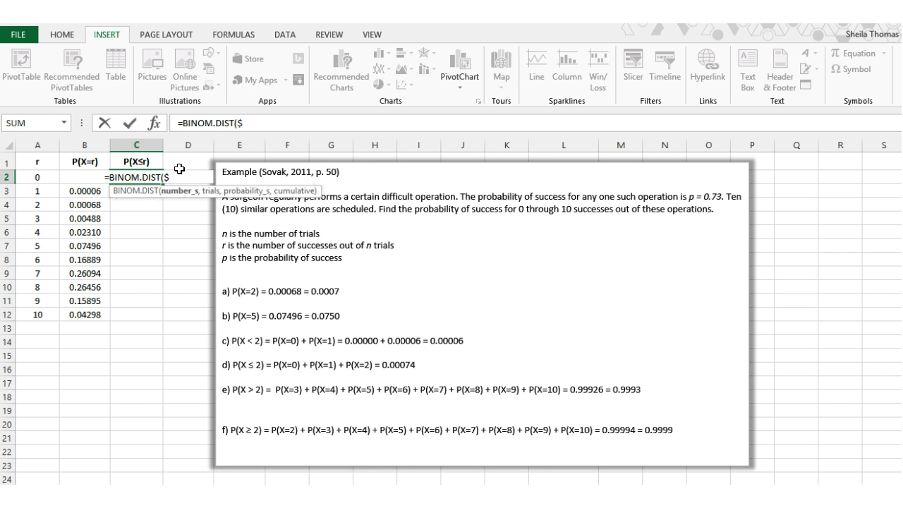
text($a2)
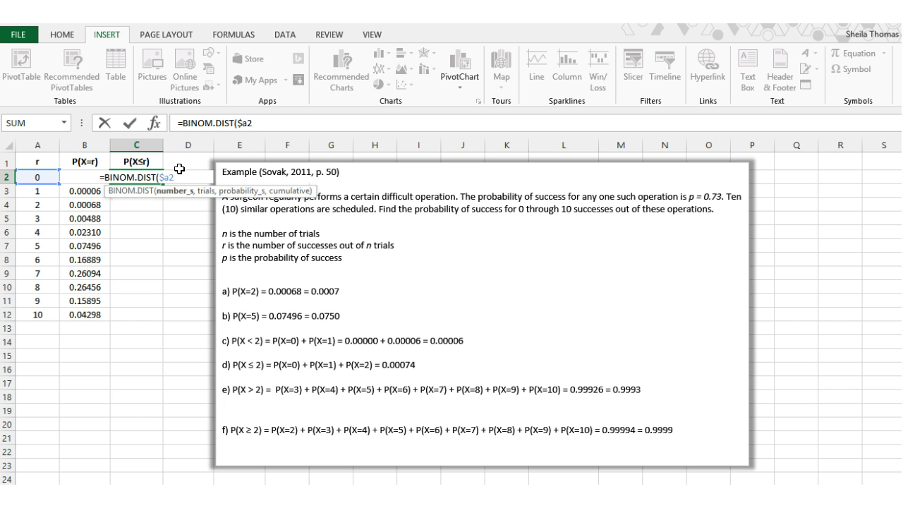
text(,)
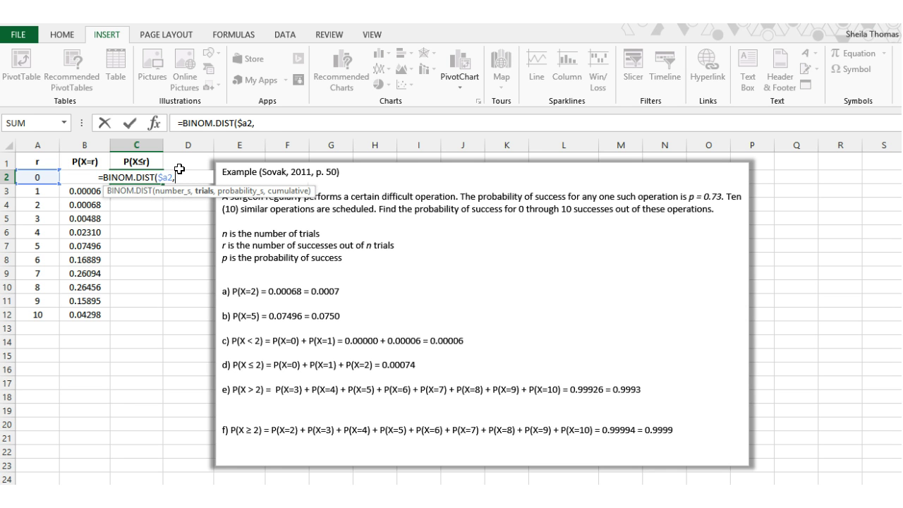
text(10,)
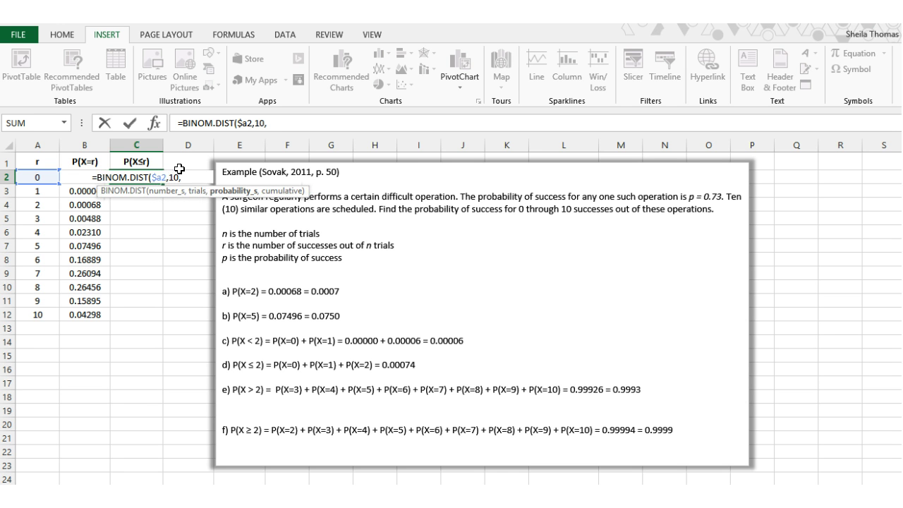
text(0.73)
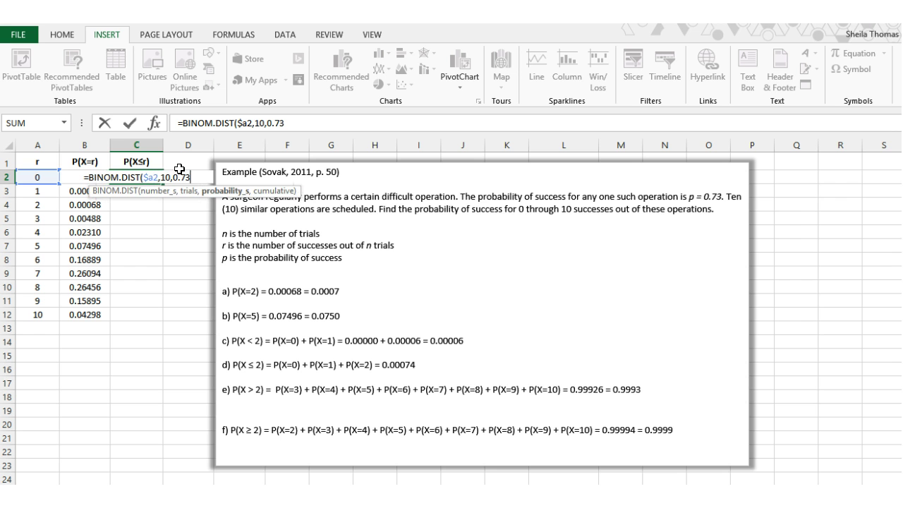
text(,)
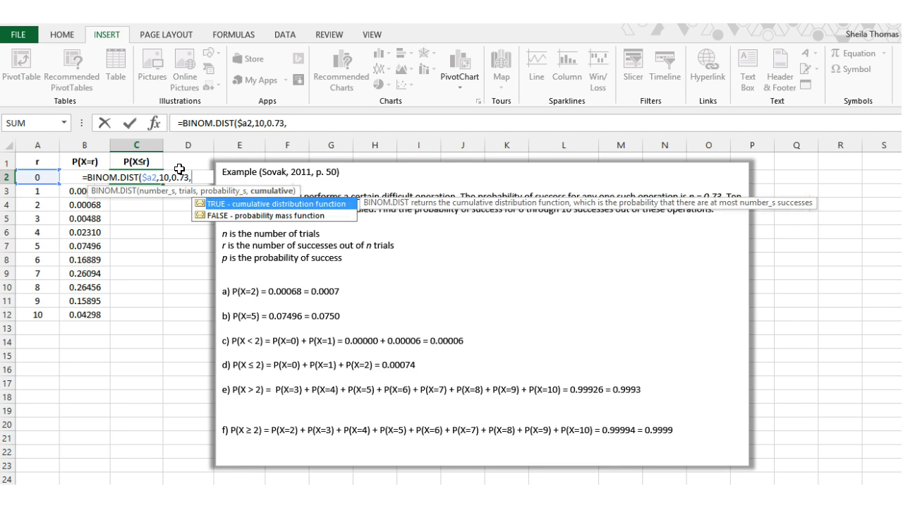
double_click(219, 204)
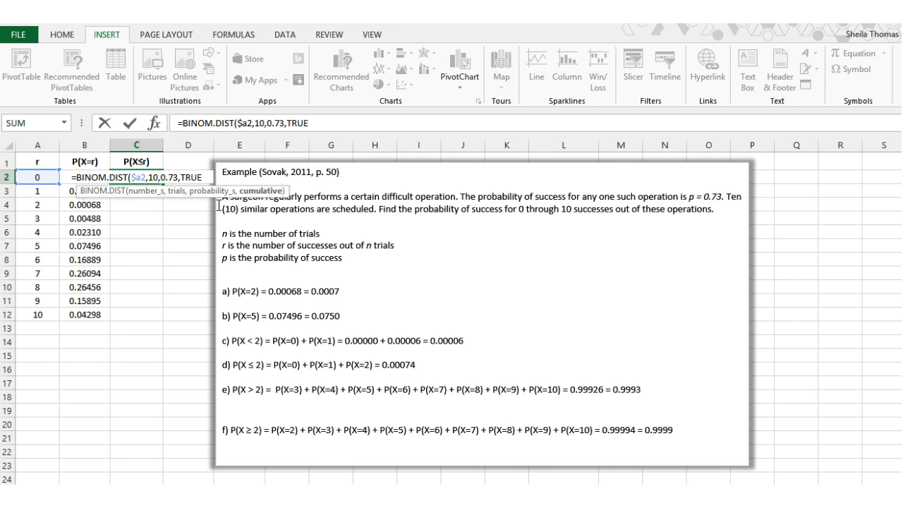
text())
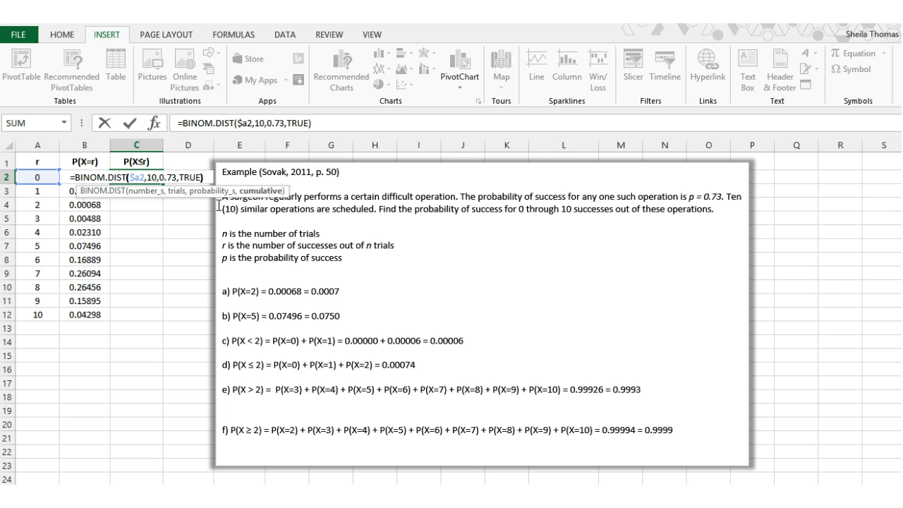
key(Return)
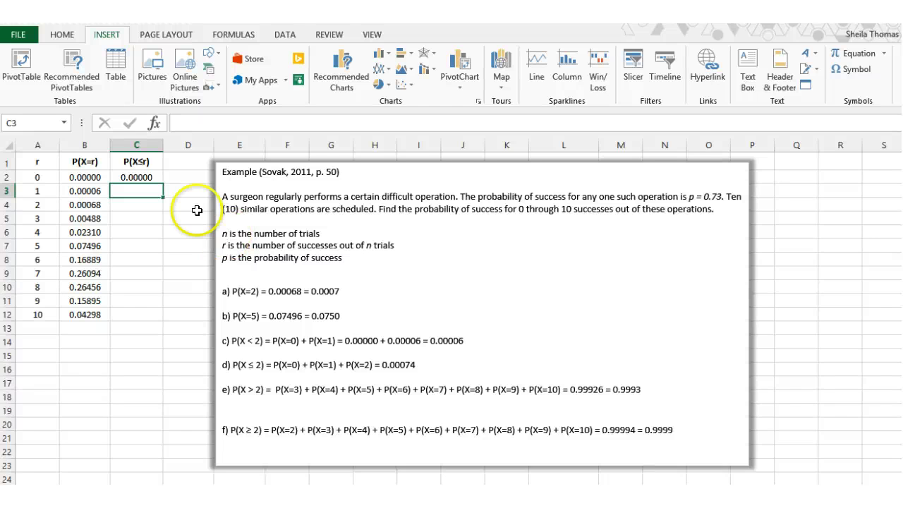
- Fill the cumulative formula from C2 down through C12 for all r values up to 10
click(154, 177)
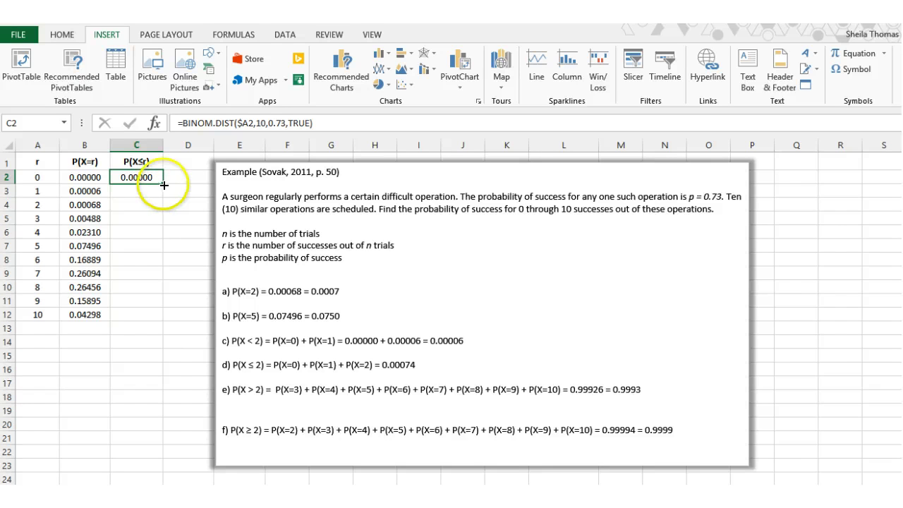
drag(162, 183, 150, 322)
click(145, 326)
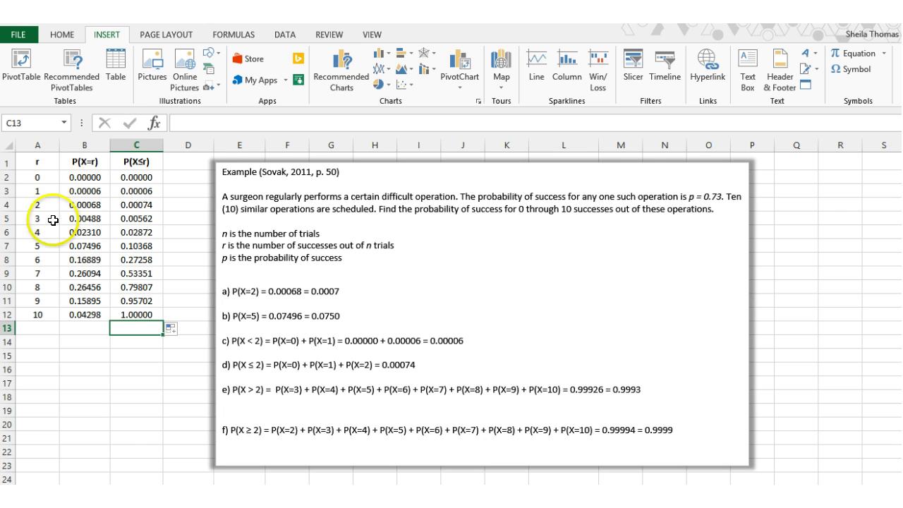
- Compare the cumulative probability in C3 with the individual probabilities in B2 and B3 that it adds
click(153, 192)
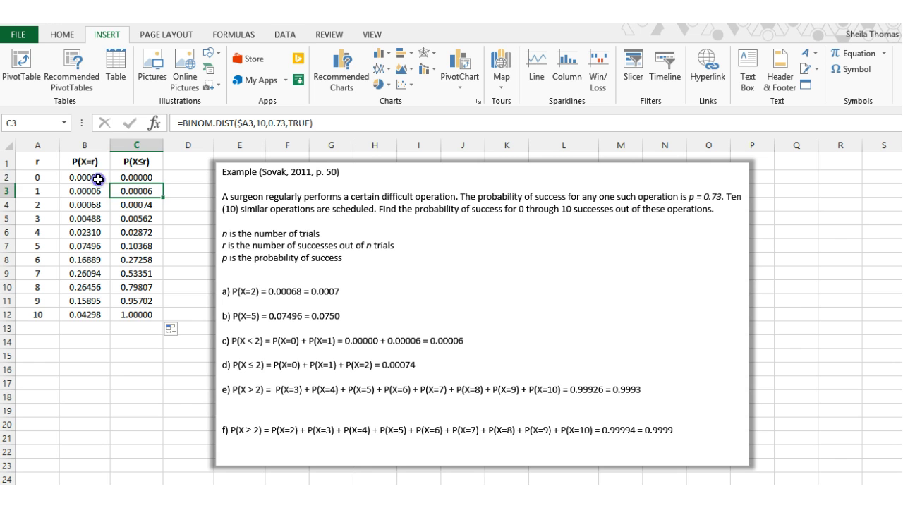
click(98, 178)
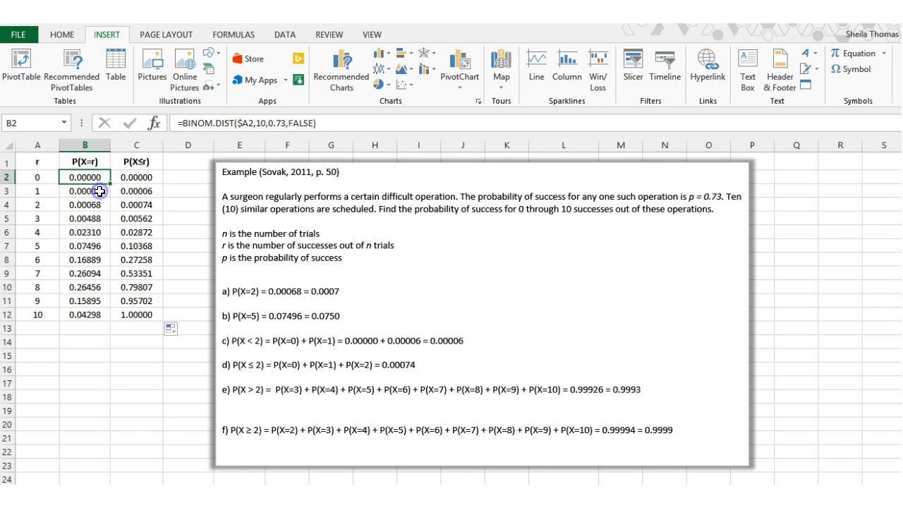
click(100, 191)
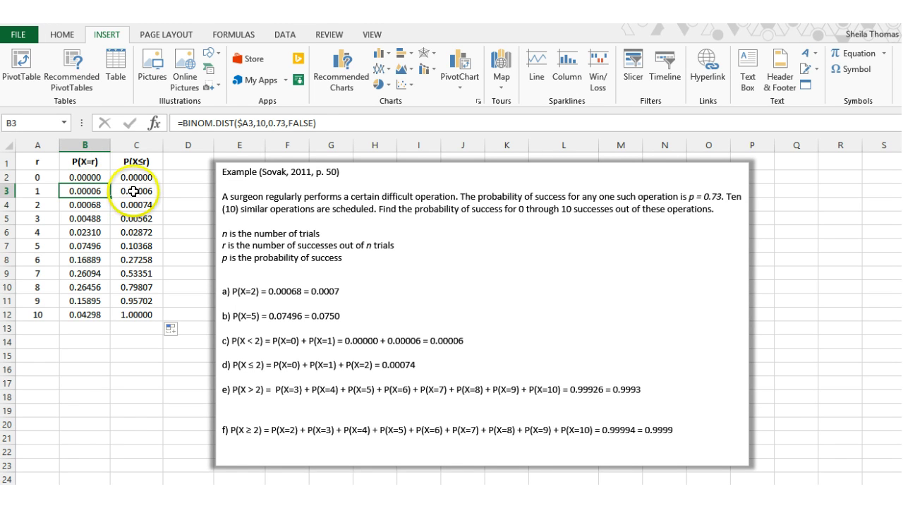
click(133, 191)
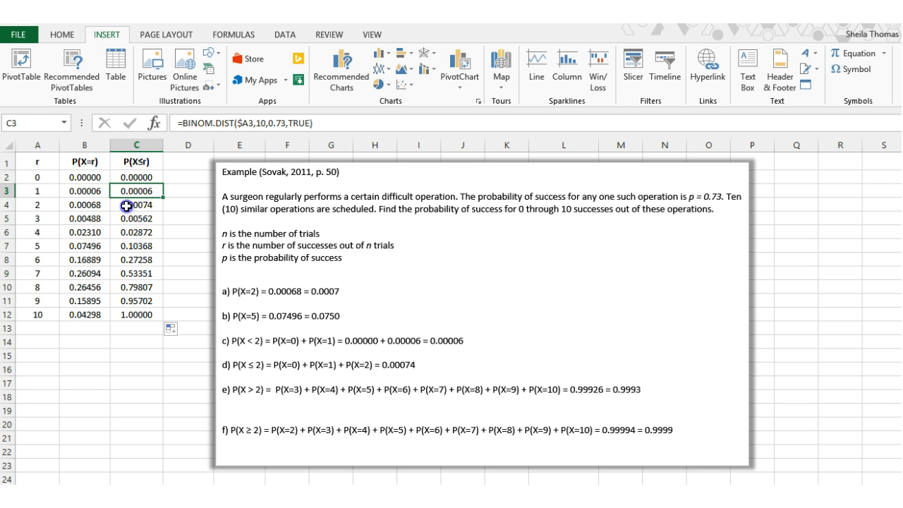
- Compare the cumulative probability in C4 with the individual probabilities in B2:B4 that it adds
click(126, 205)
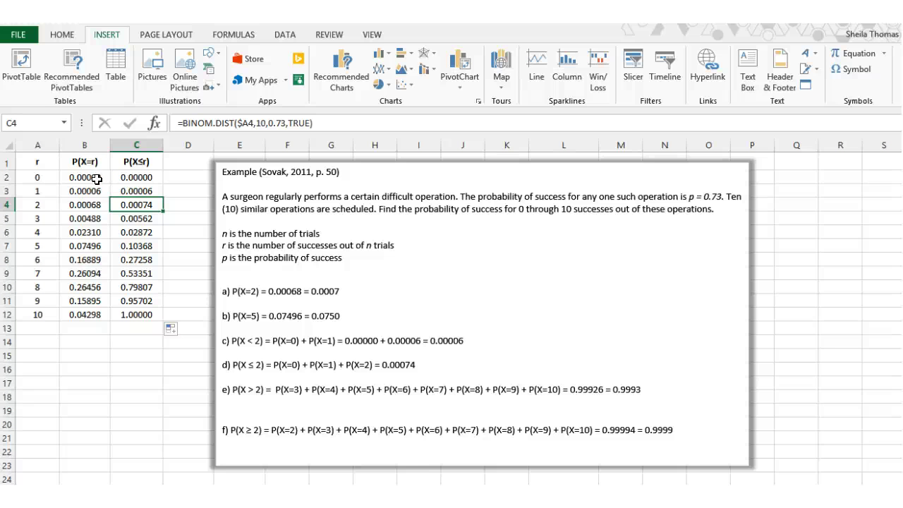
click(95, 178)
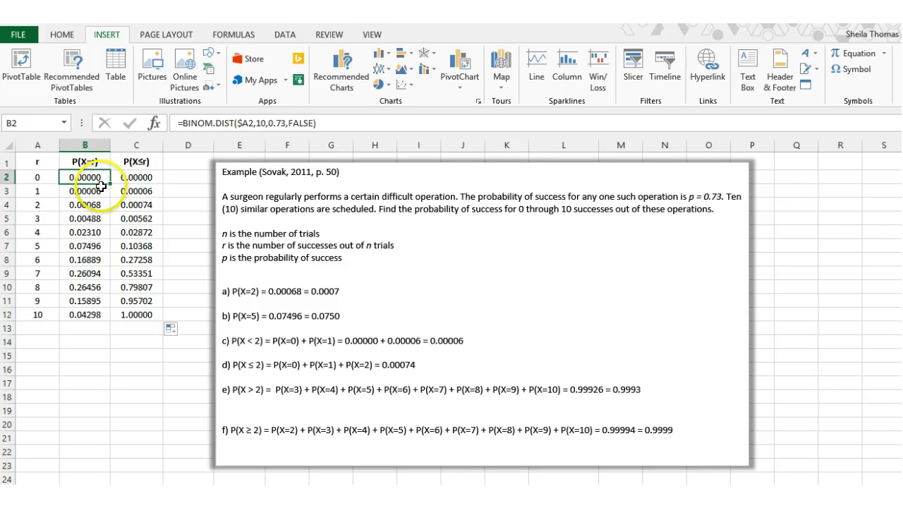
click(94, 191)
click(98, 205)
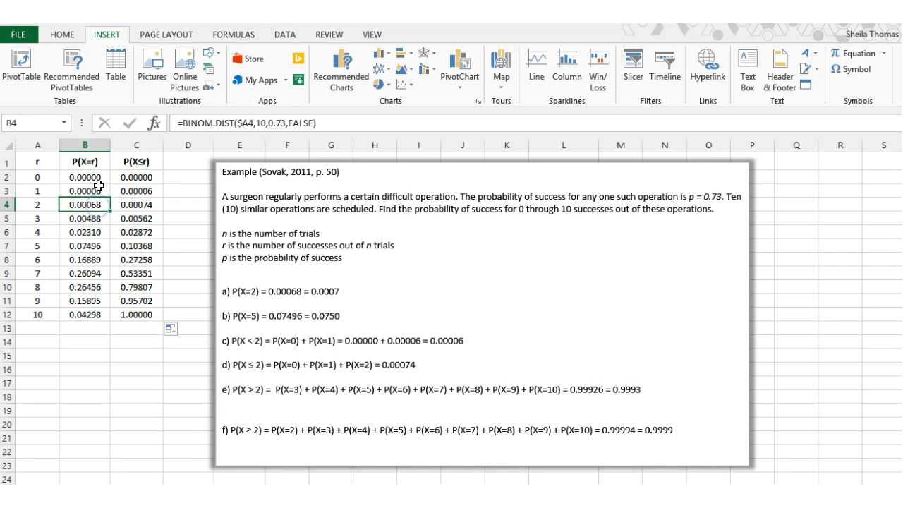
drag(99, 178, 99, 202)
click(99, 205)
click(134, 205)
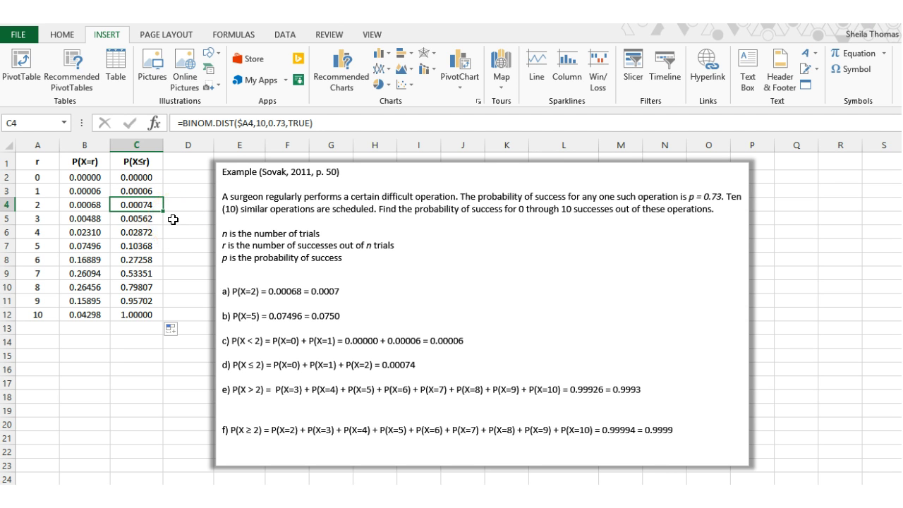
- Examine the remaining cumulative probabilities one by one, from C5 down to C12
key(Down)
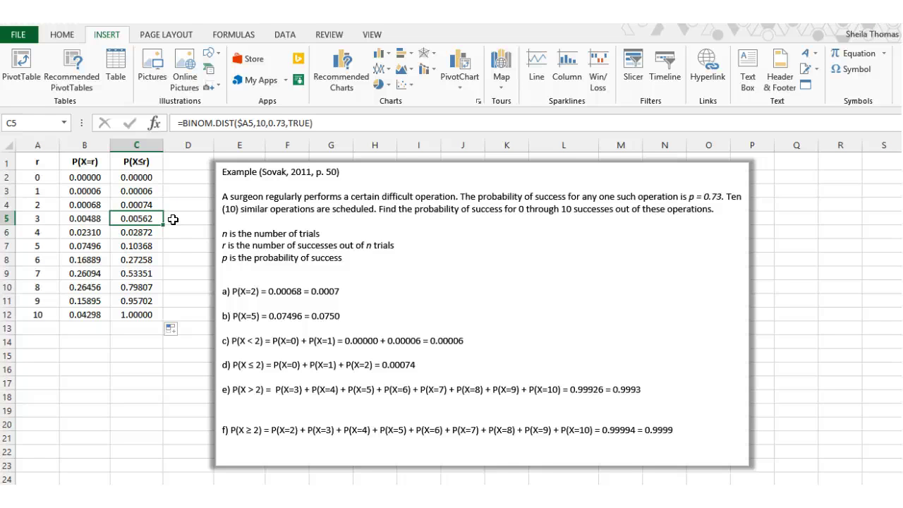
key(Down)
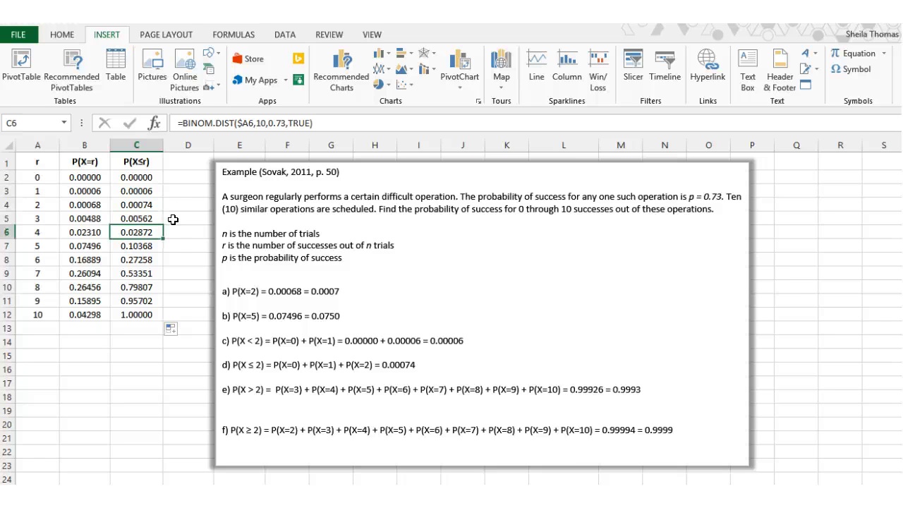
key(Down)
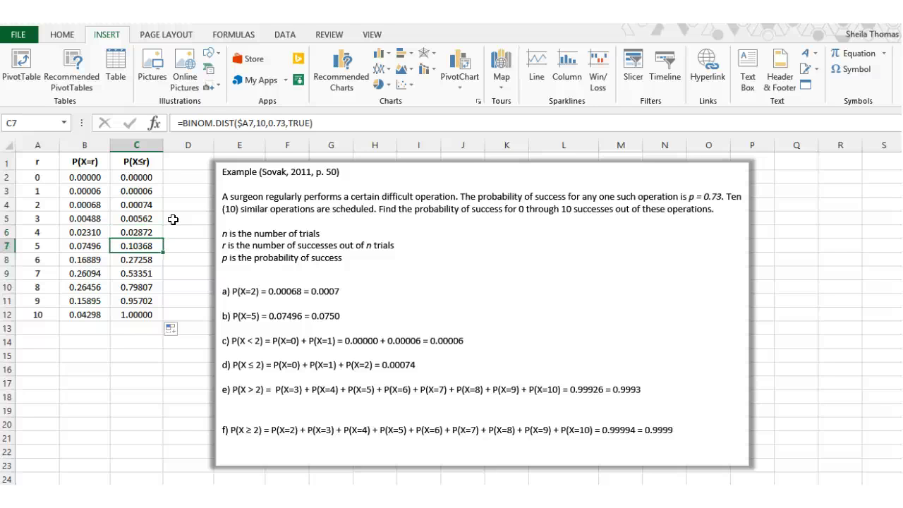
key(Down)
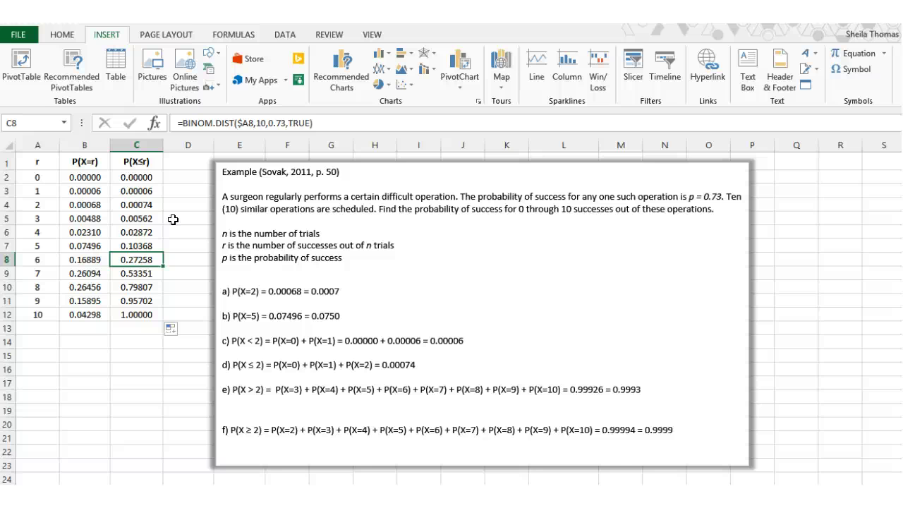
key(Down)
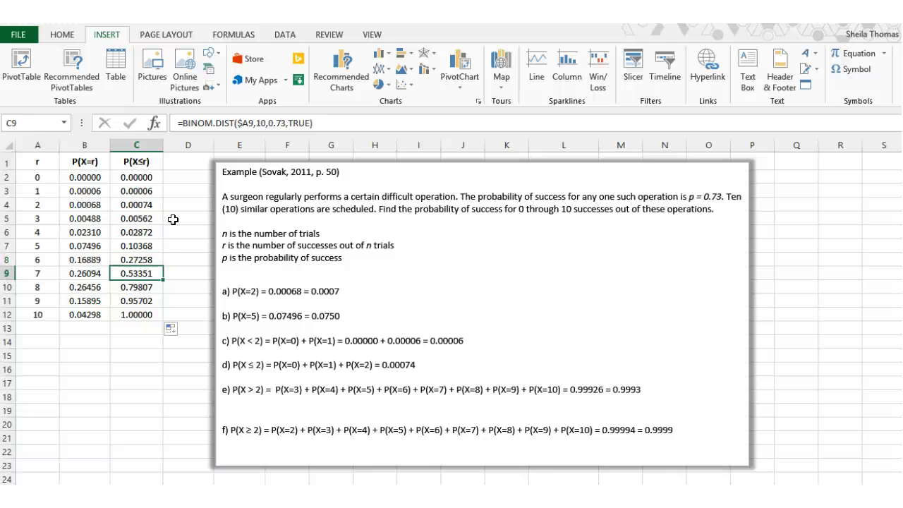
key(Down)
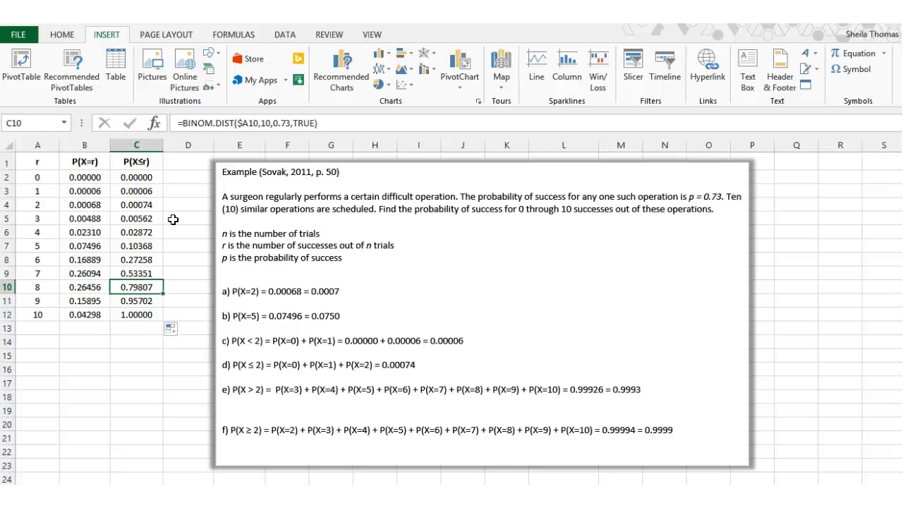
key(Down)
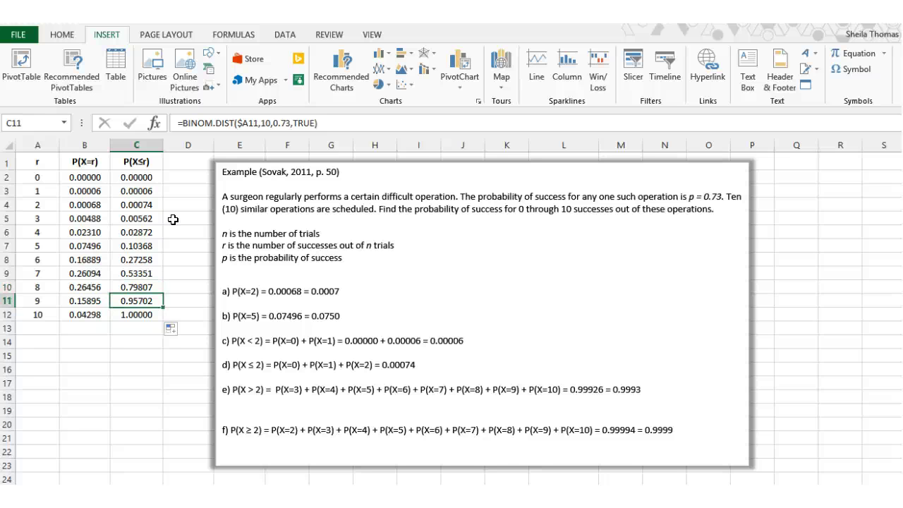
key(Down)
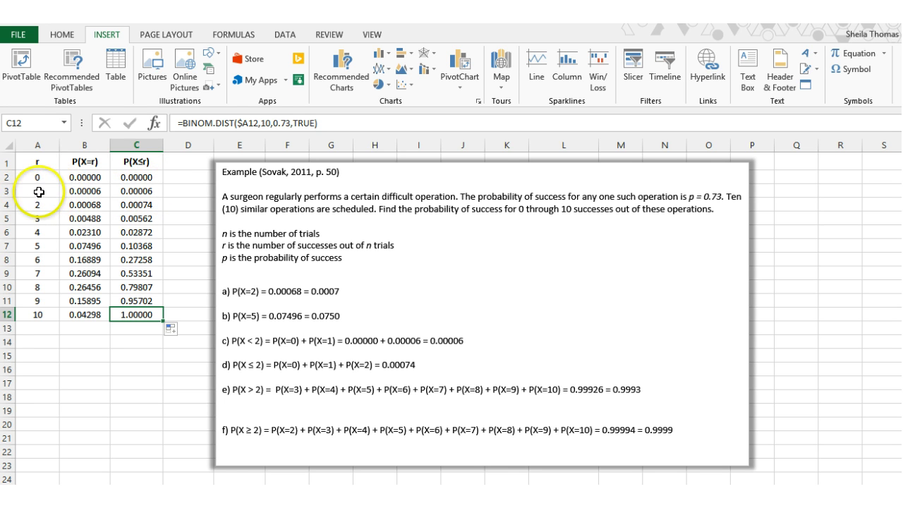
- Compare the individual and cumulative probabilities for r = 1 in A3:C3 and for r = 2 in row 4
drag(37, 191, 130, 188)
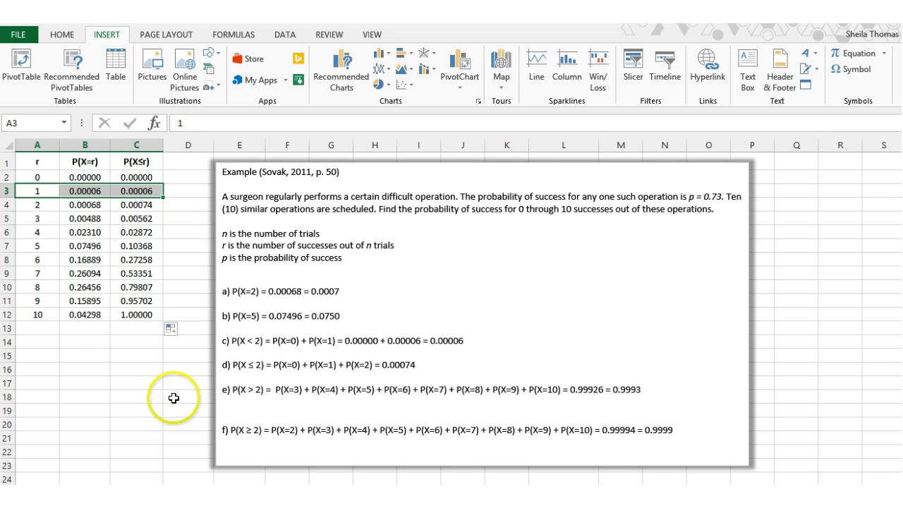
click(79, 204)
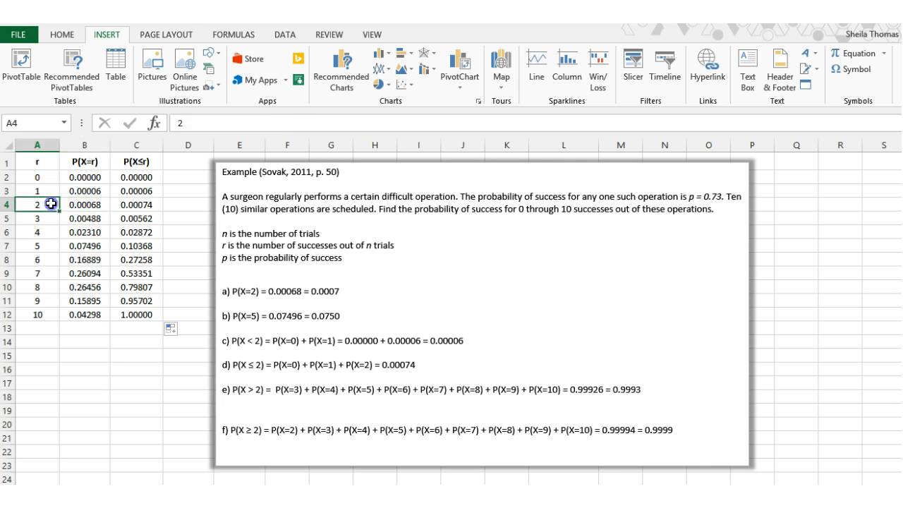
click(125, 205)
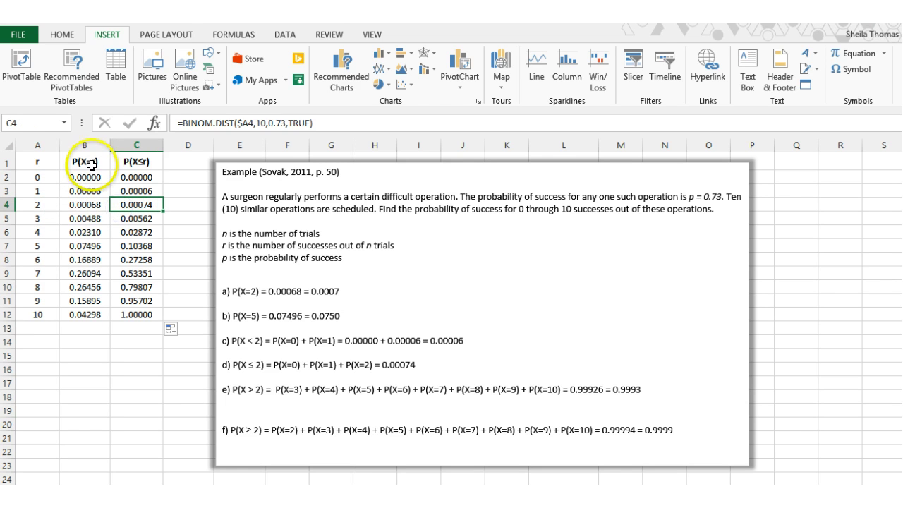
- Change the font color of the P(X=r) column, B1:B12, to red
drag(85, 160, 93, 314)
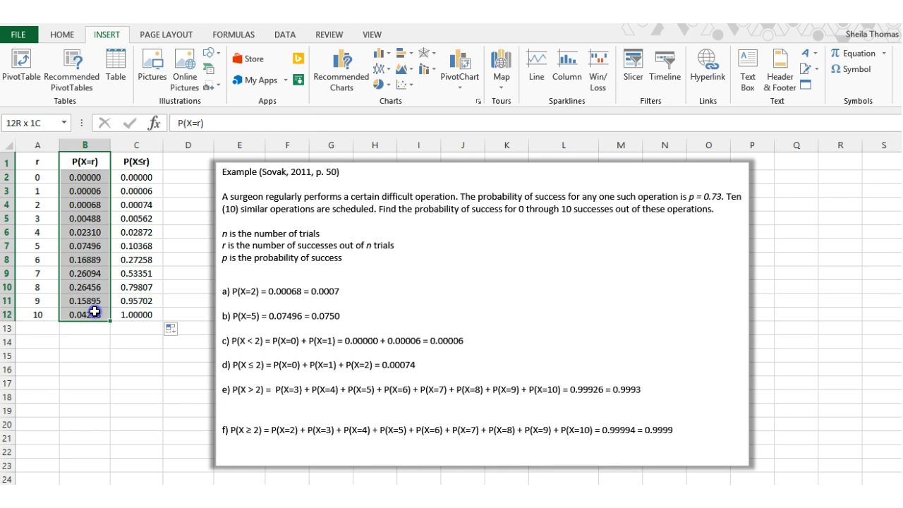
click(62, 35)
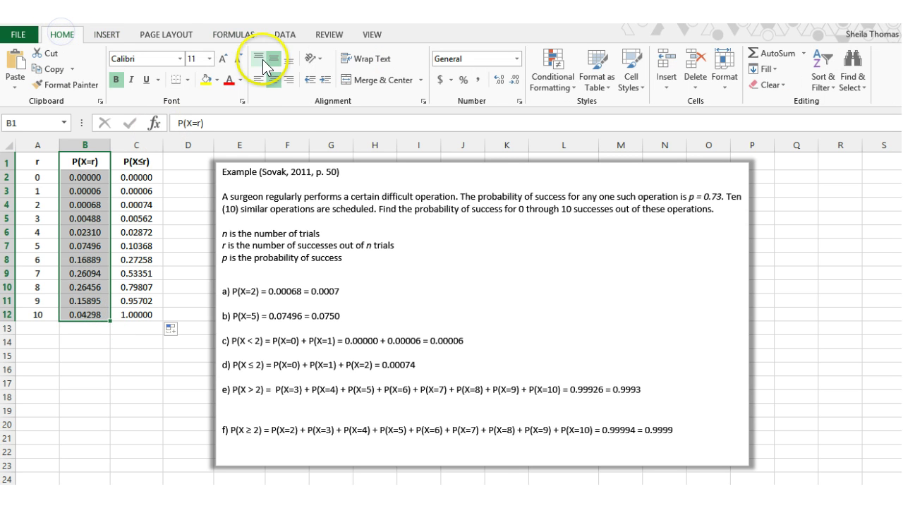
click(227, 80)
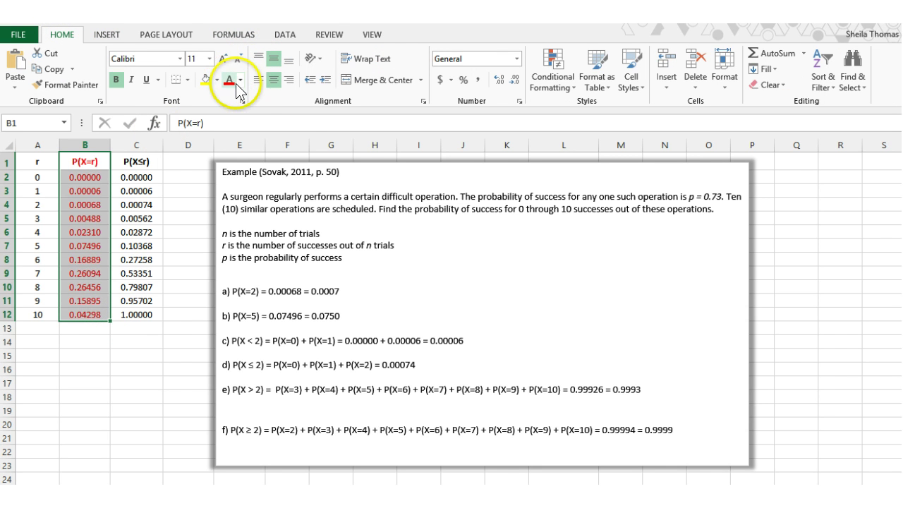
click(141, 163)
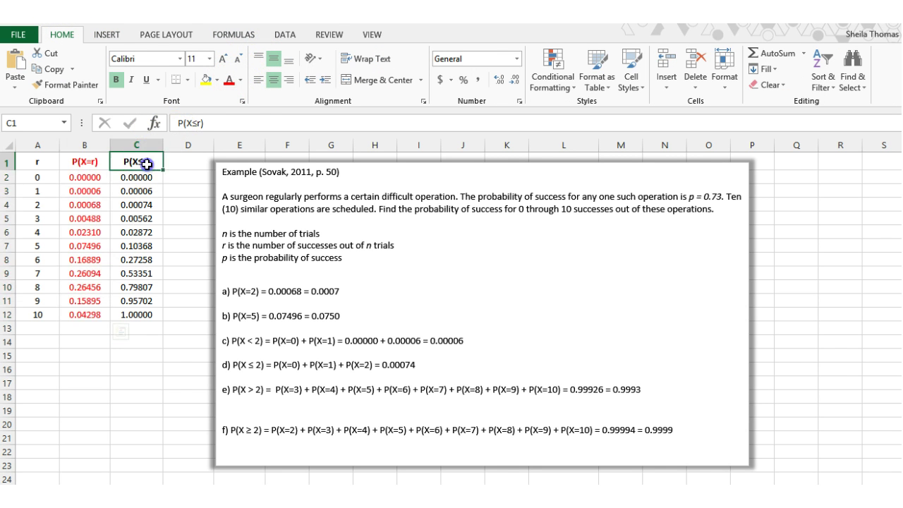
double_click(148, 232)
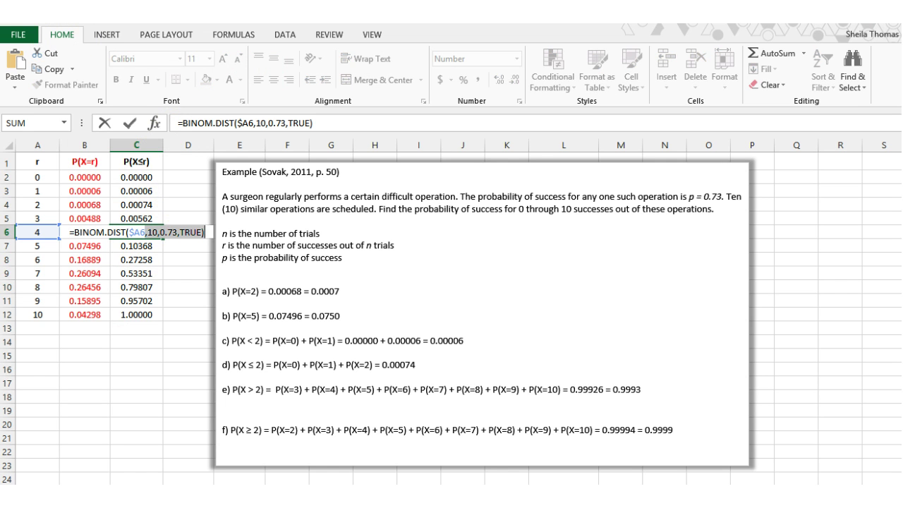
click(146, 383)
click(143, 233)
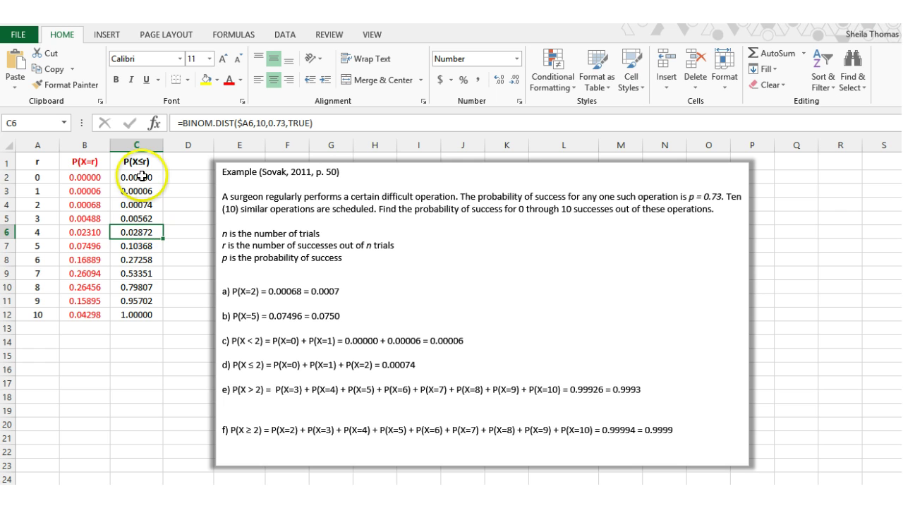
click(138, 177)
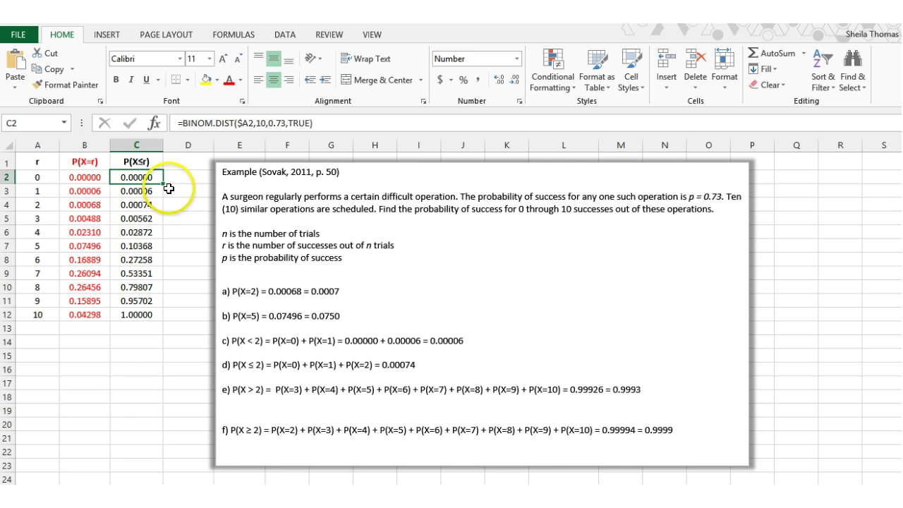
click(174, 198)
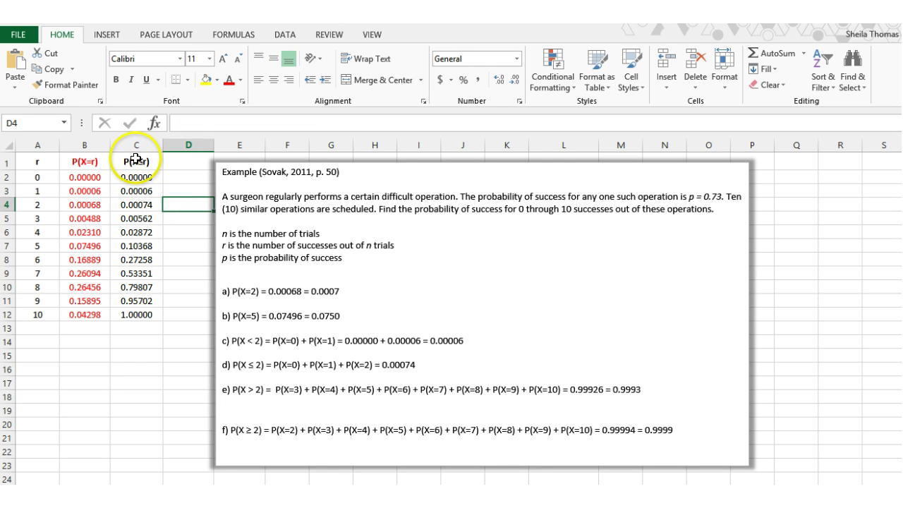
drag(134, 157, 145, 308)
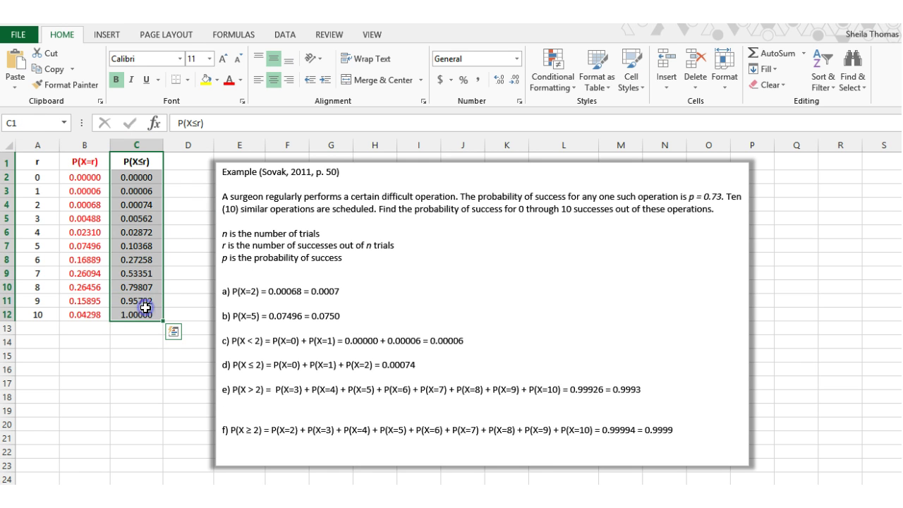
click(242, 80)
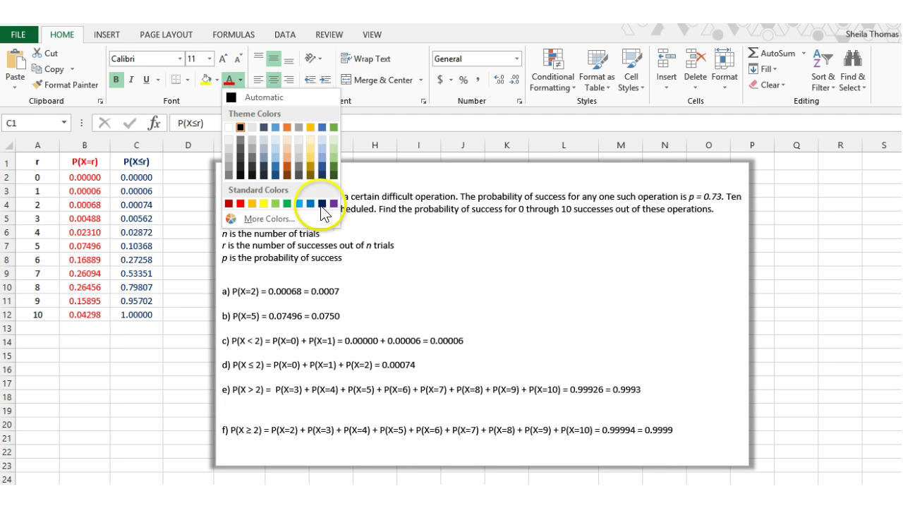
click(154, 356)
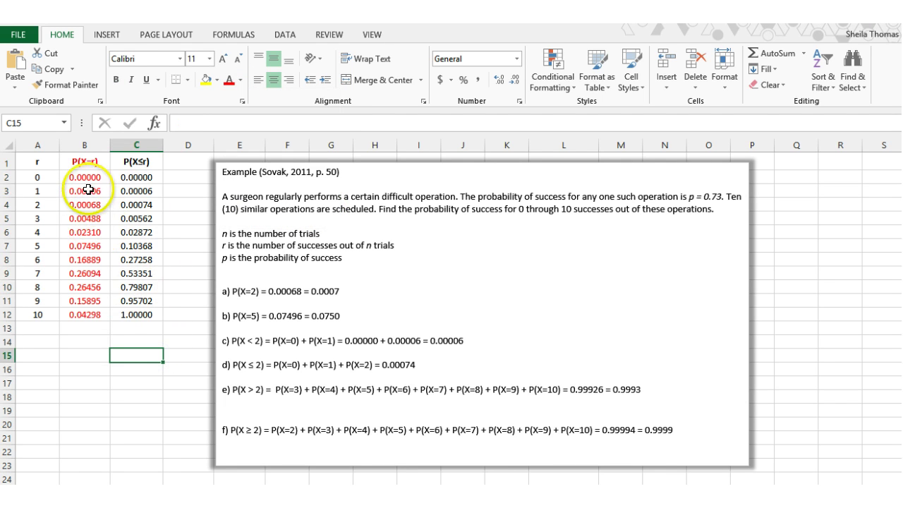
- Change the font color of the P(X≤r) column, C1:C12, to dark blue
click(144, 163)
drag(143, 250, 145, 314)
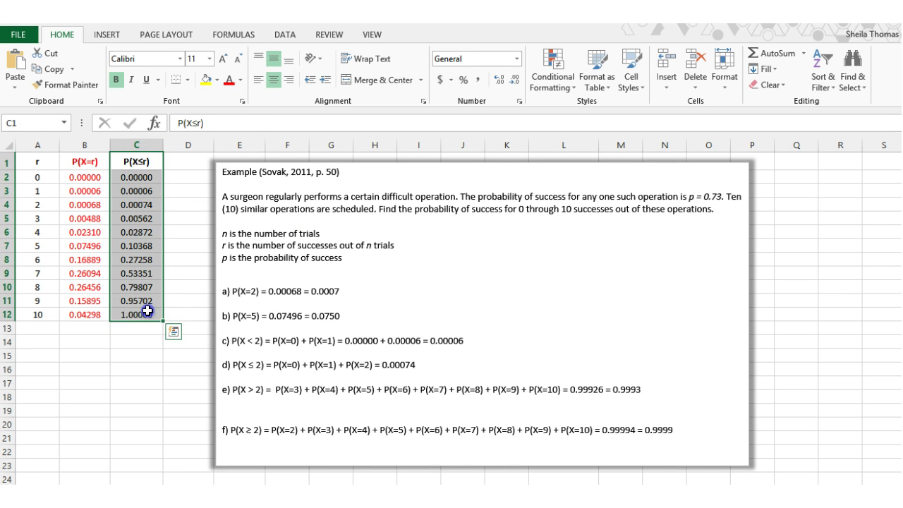
click(240, 80)
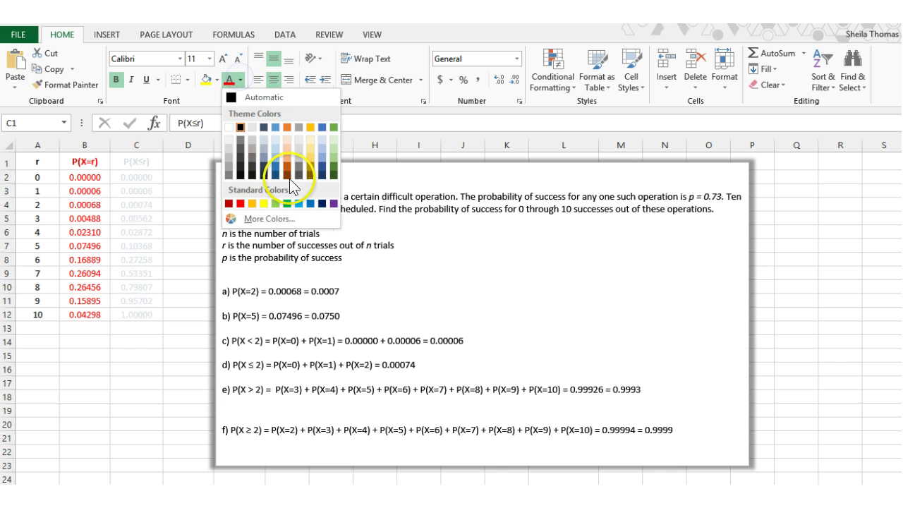
click(322, 203)
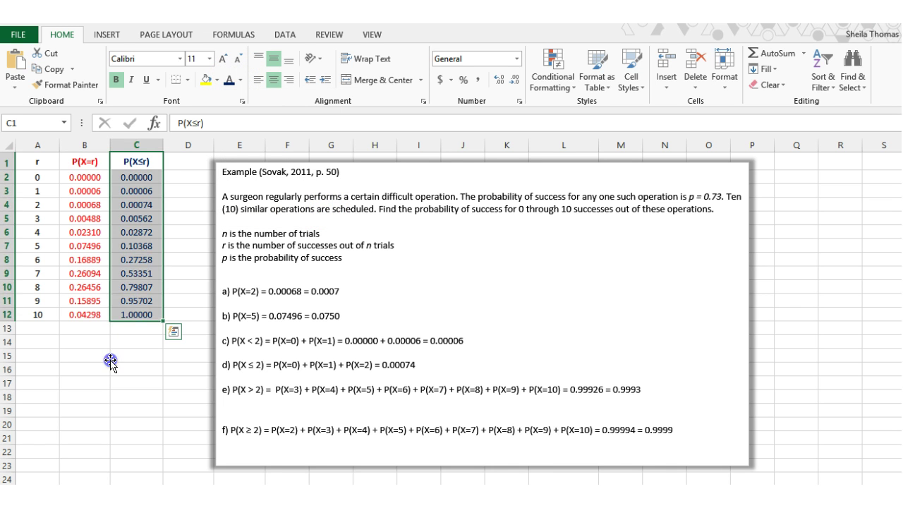
click(114, 356)
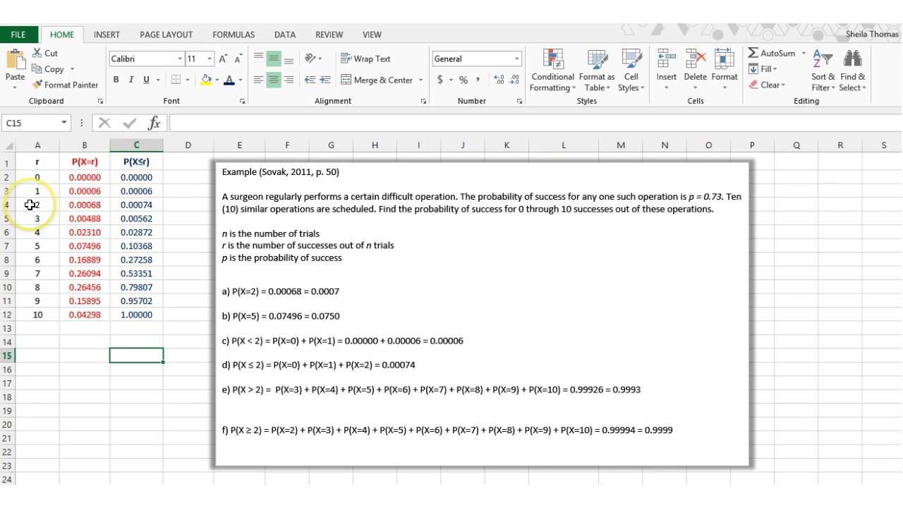
- Shift the white cover rectangle below answer e step by step to uncover the P(X > 2) complement calculation, and remove it
drag(30, 204, 124, 206)
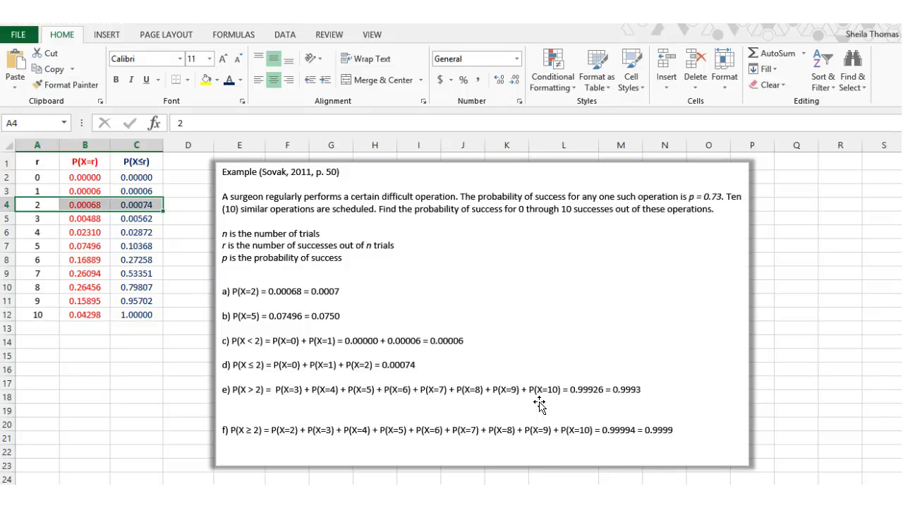
click(540, 407)
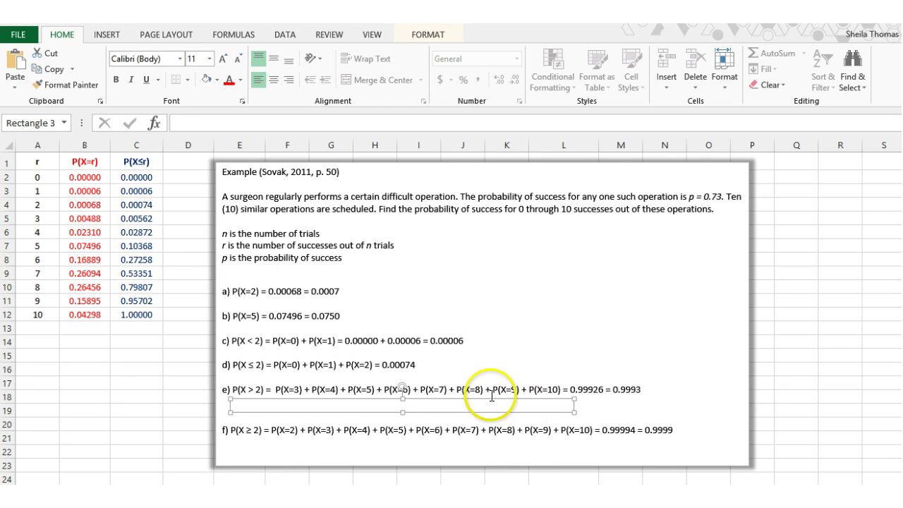
text(P(X > 2)
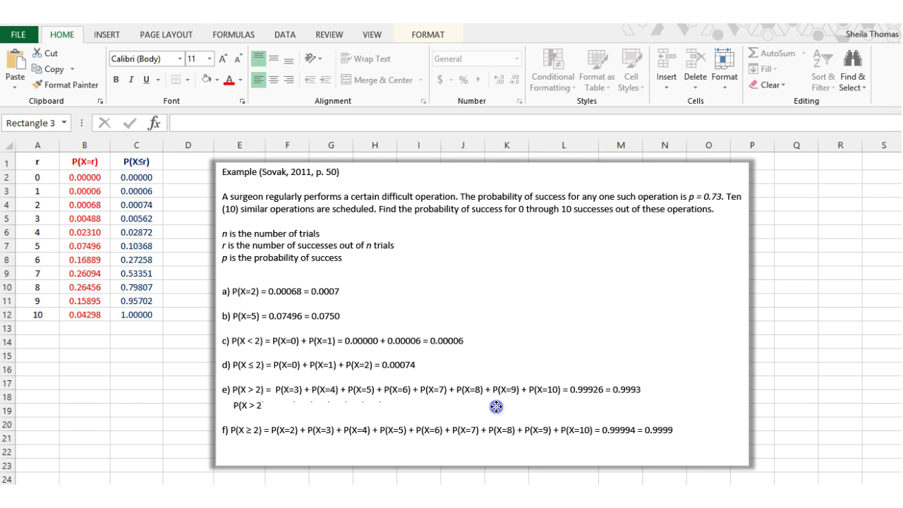
text())
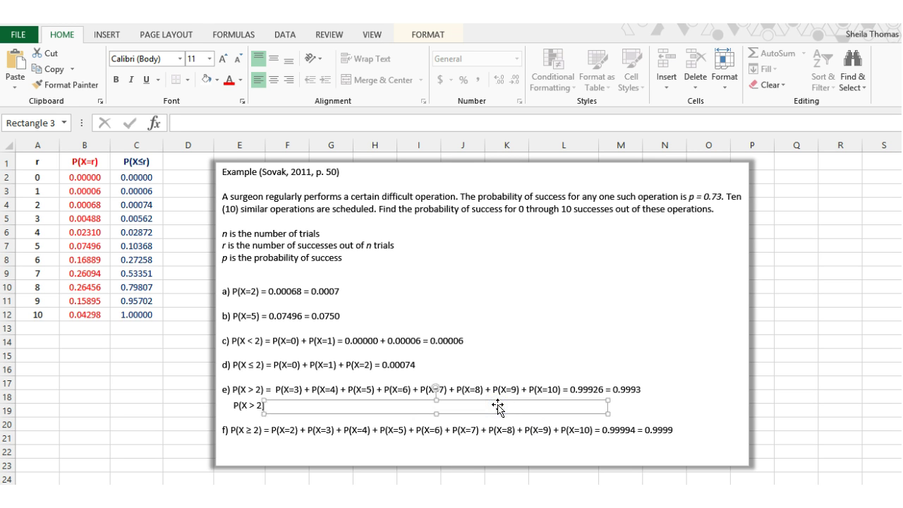
text( = 1 - P(X=0))
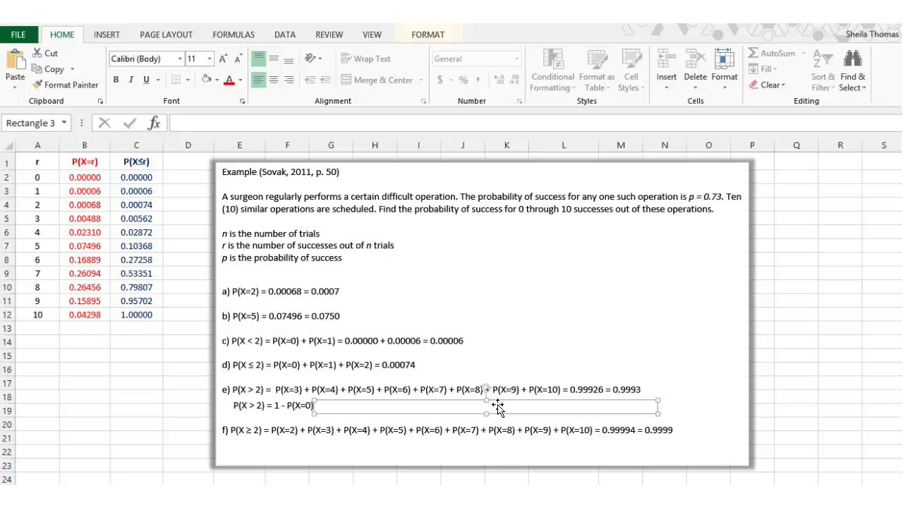
text(-)
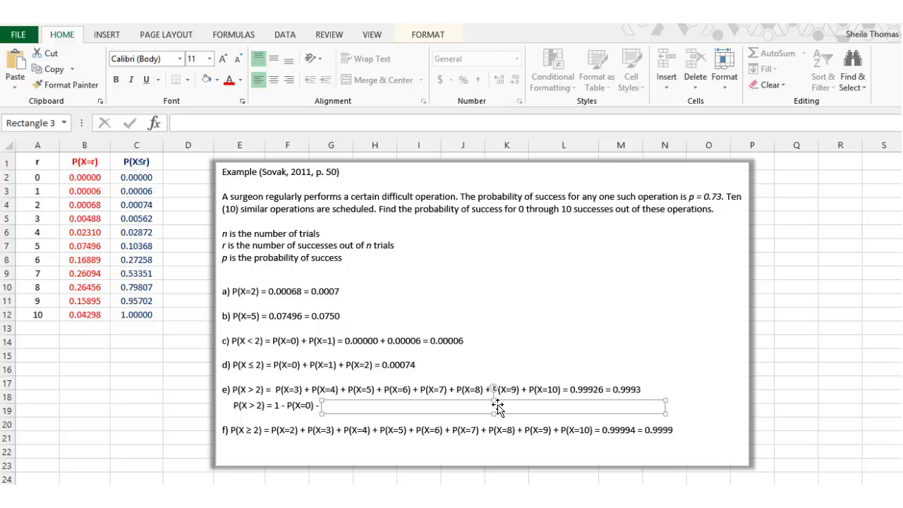
text( P(X=)
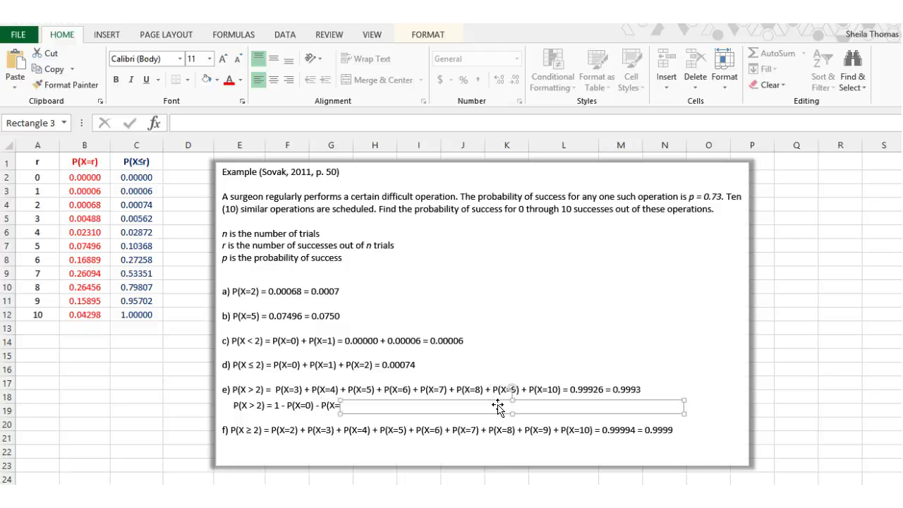
text(1)
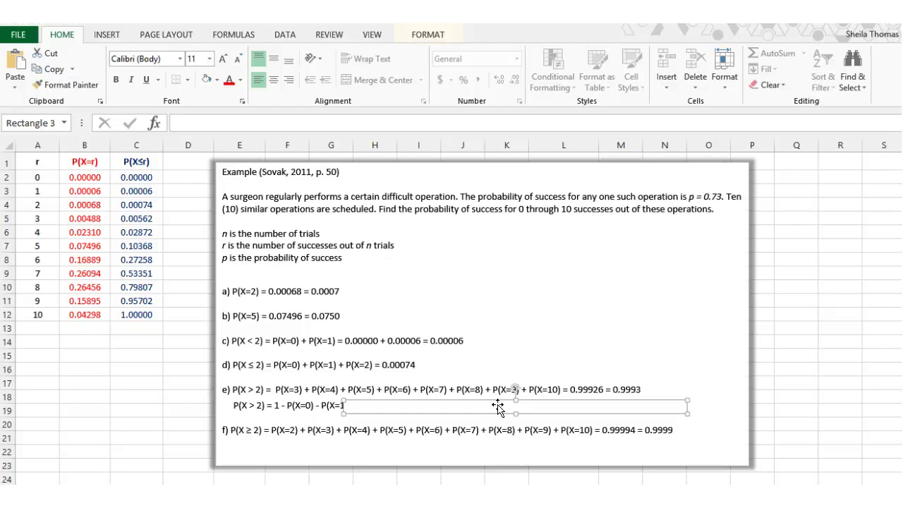
text() - P)
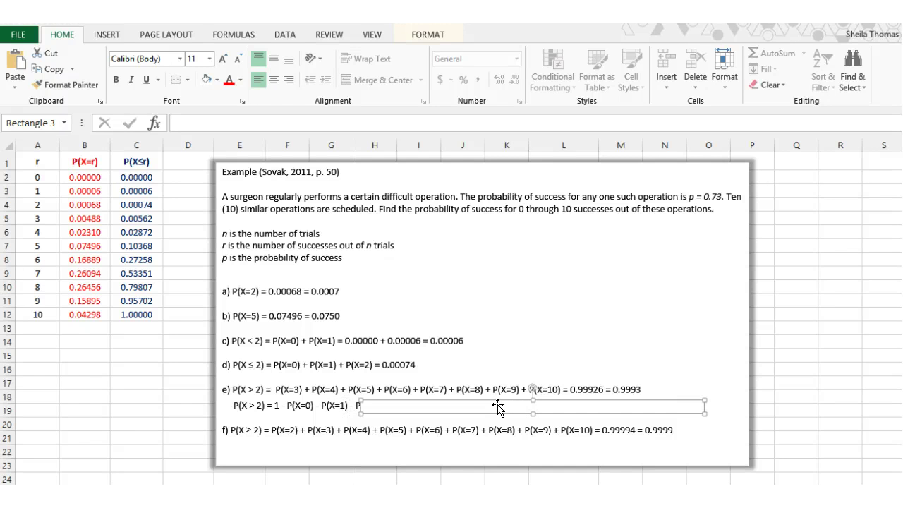
text((X=)
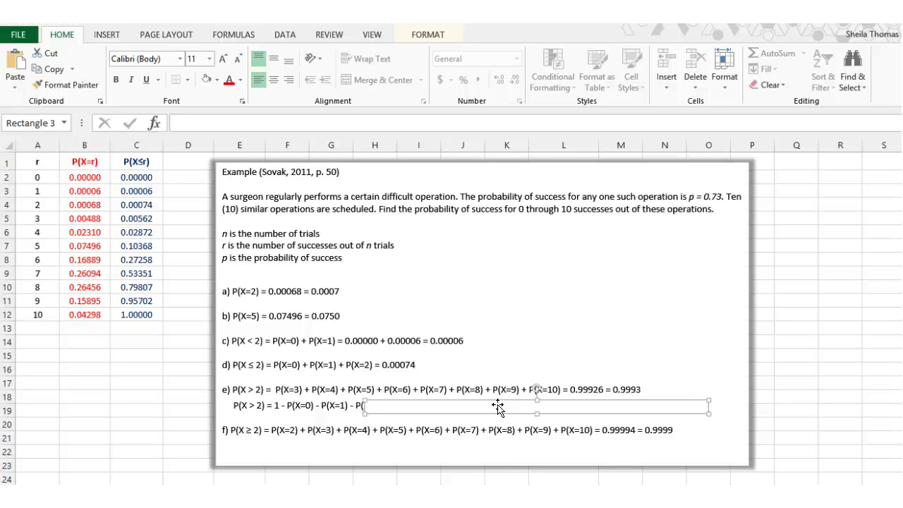
text(2))
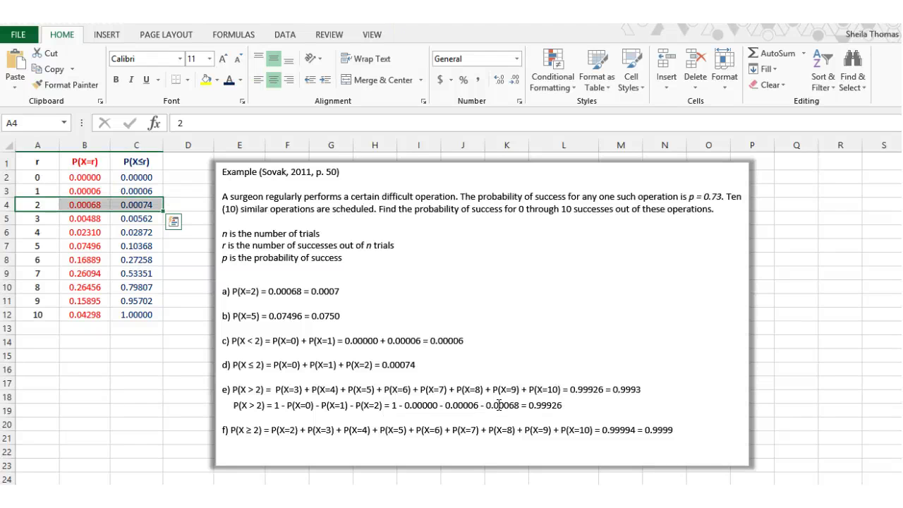
- Compare the cumulative probability in C4 with the three probabilities subtracted in the P(X > 2) complement line
click(549, 405)
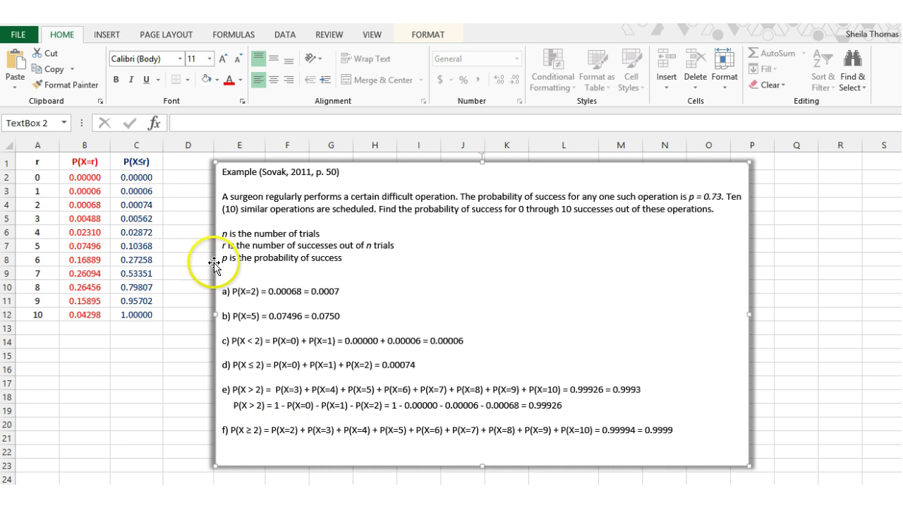
click(145, 204)
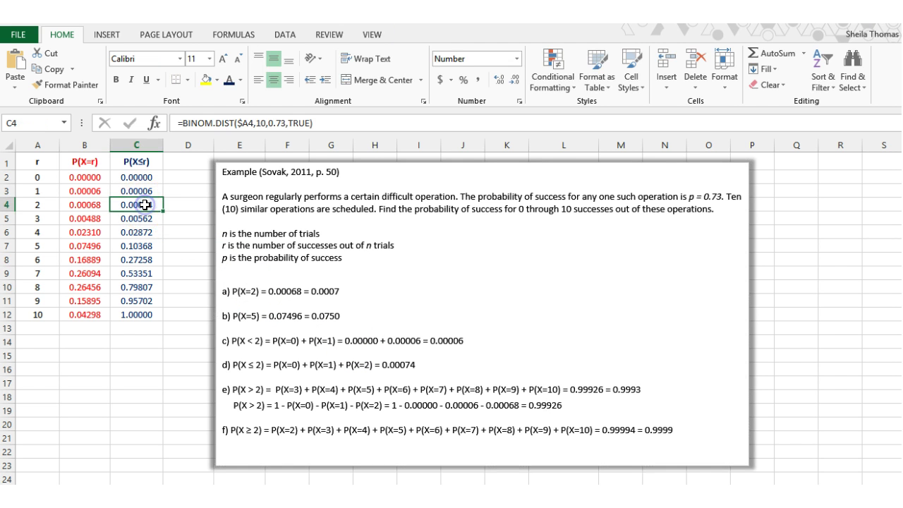
click(422, 405)
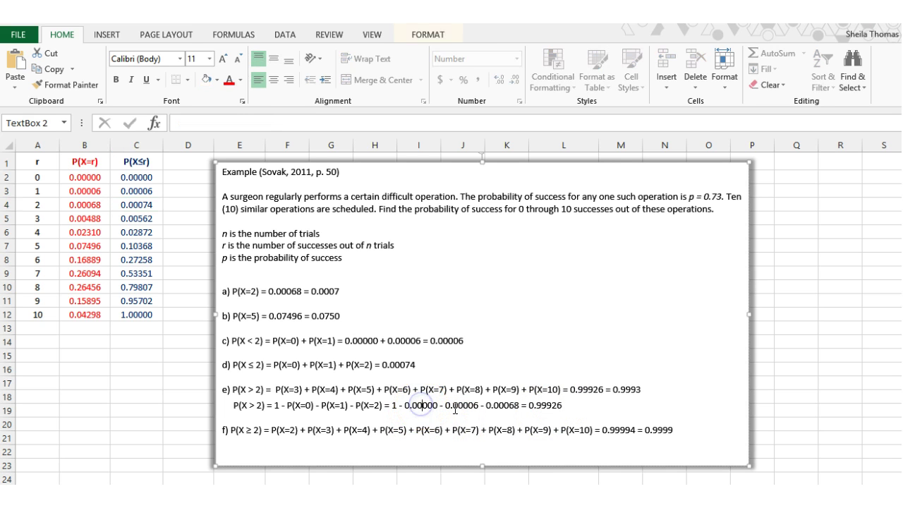
click(469, 405)
click(498, 405)
click(150, 206)
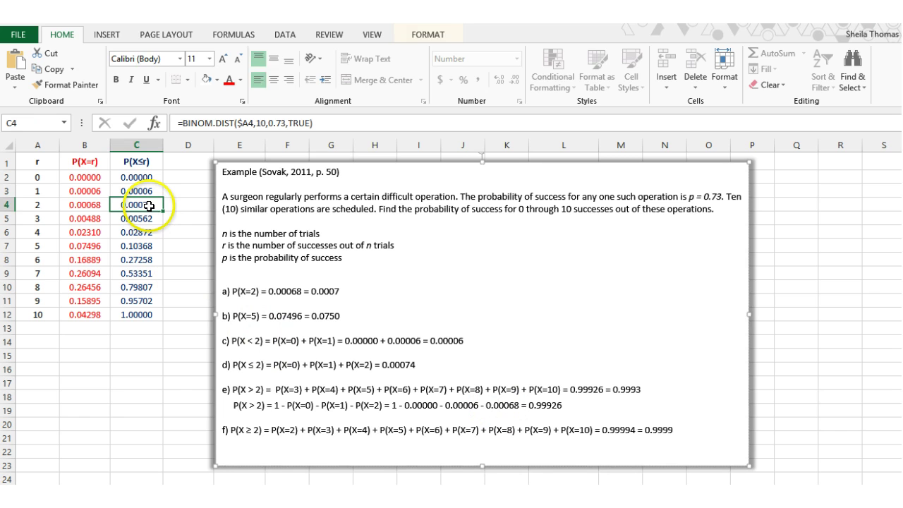
- Delete the white rectangle covering the P(X ≥ 2) complement calculation below answer f
click(365, 450)
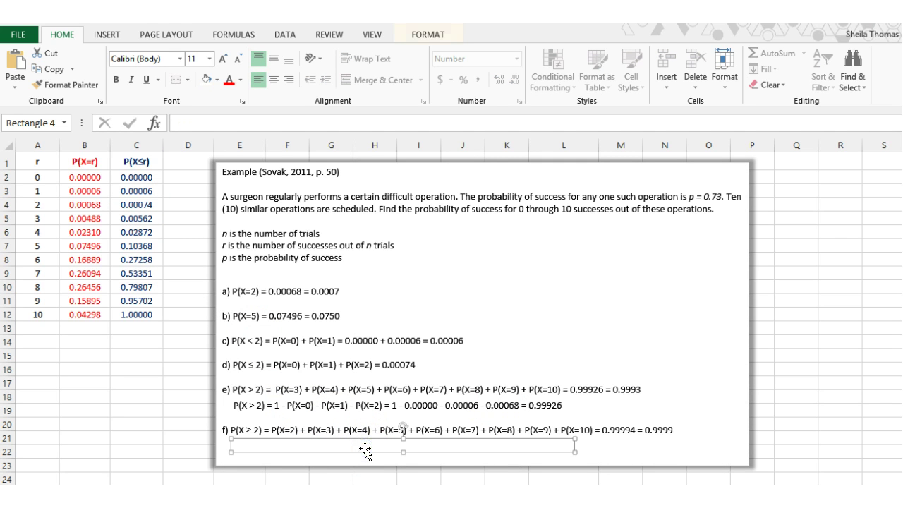
key(Delete)
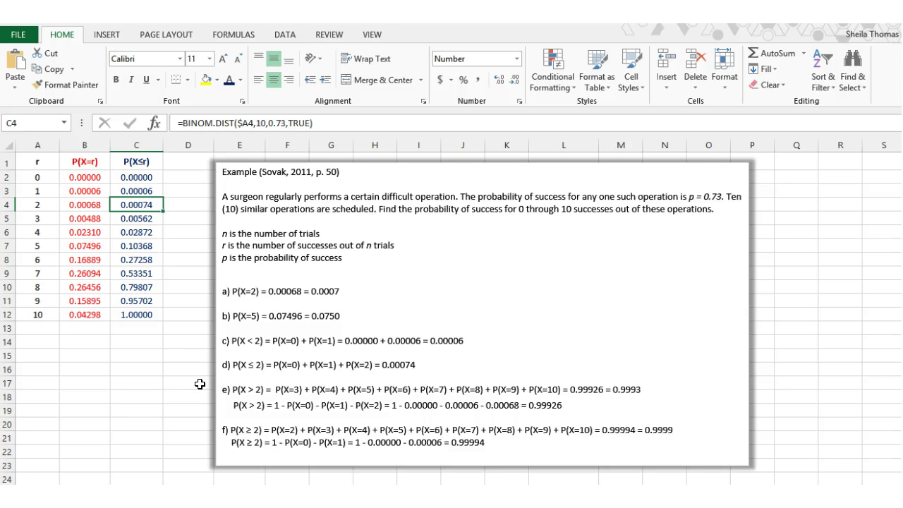
- Compare the individual probability in B7 with the cumulative probability in C7 for r = 5
click(85, 244)
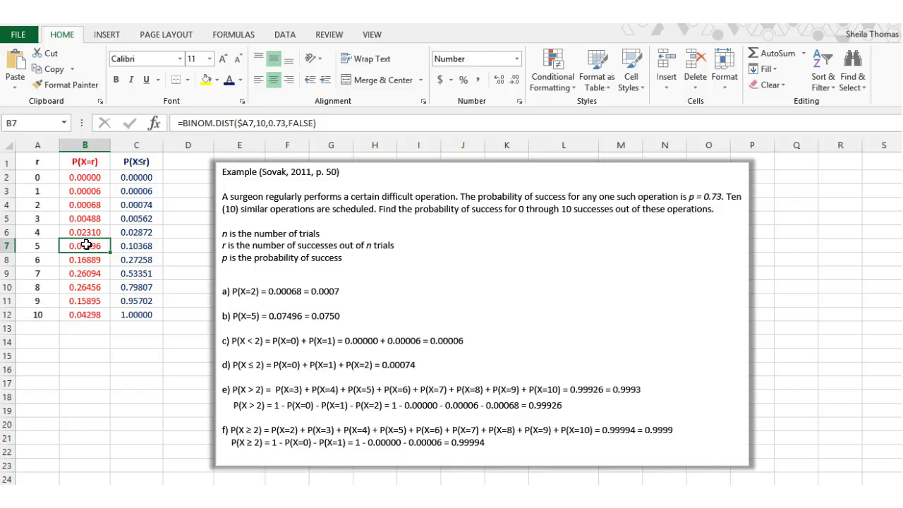
click(127, 247)
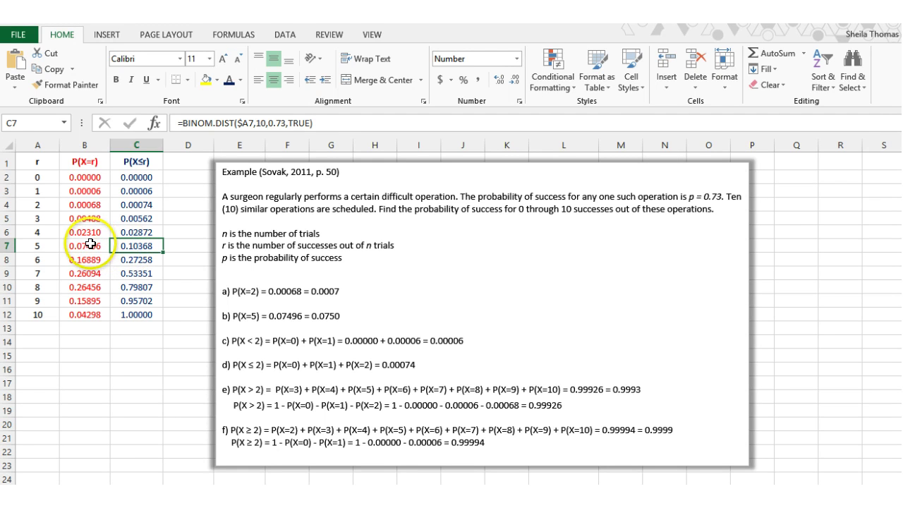
click(90, 244)
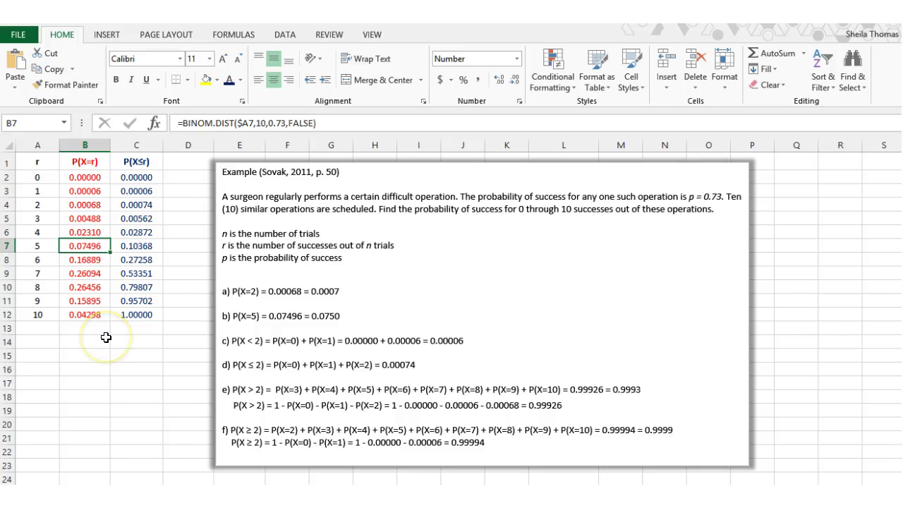
click(144, 246)
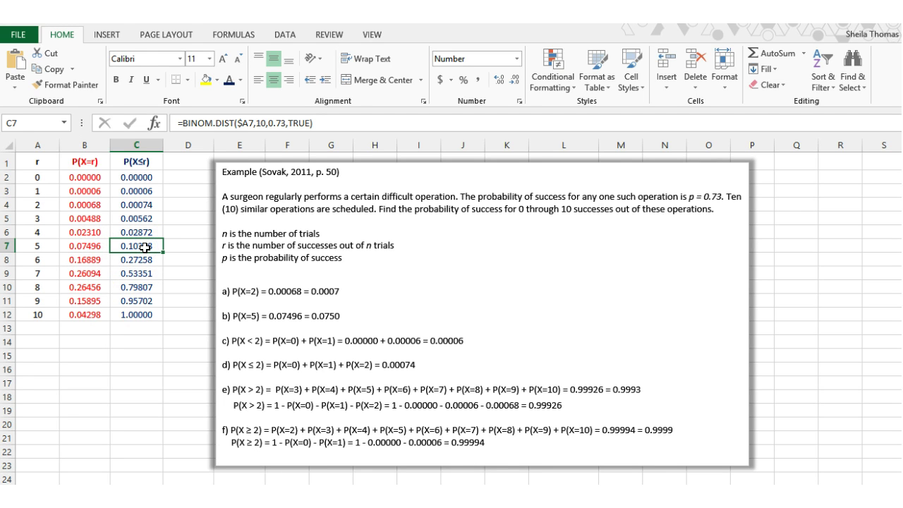